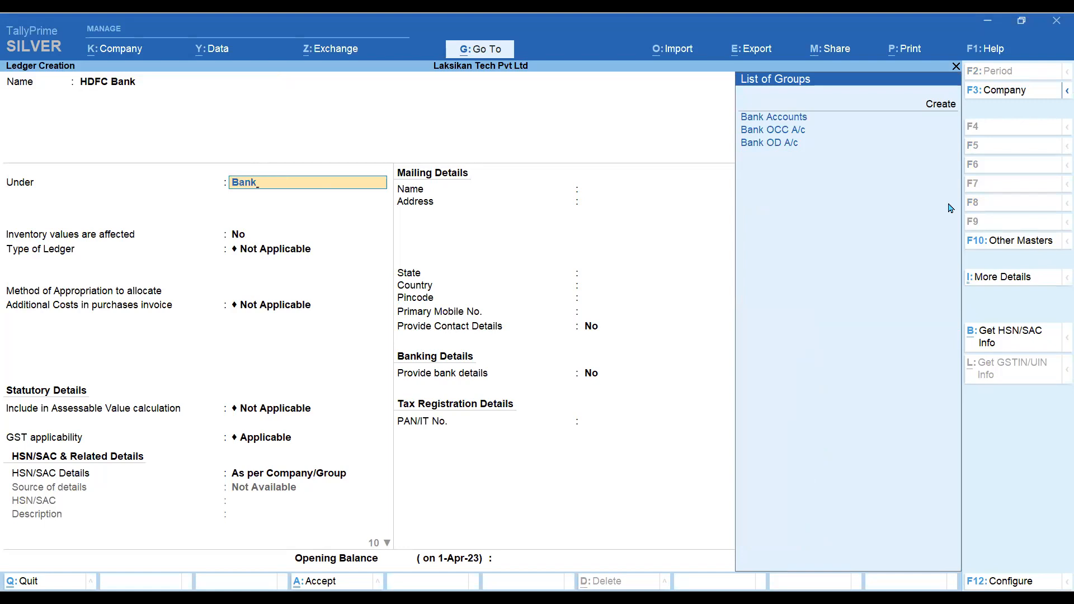
- Put HDFC Bank under Bank Accounts with its account number, IFS HDFC0000587, branch Anna Nagar, BSR 7845120
{"action": "key", "text": "Return"}
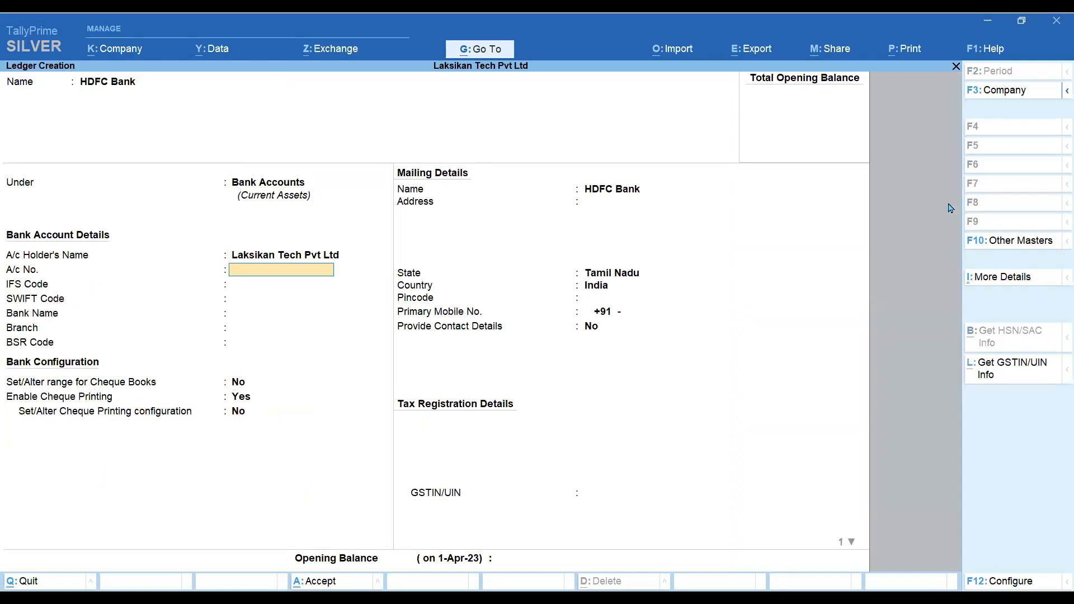
{"action": "key", "text": "Return"}
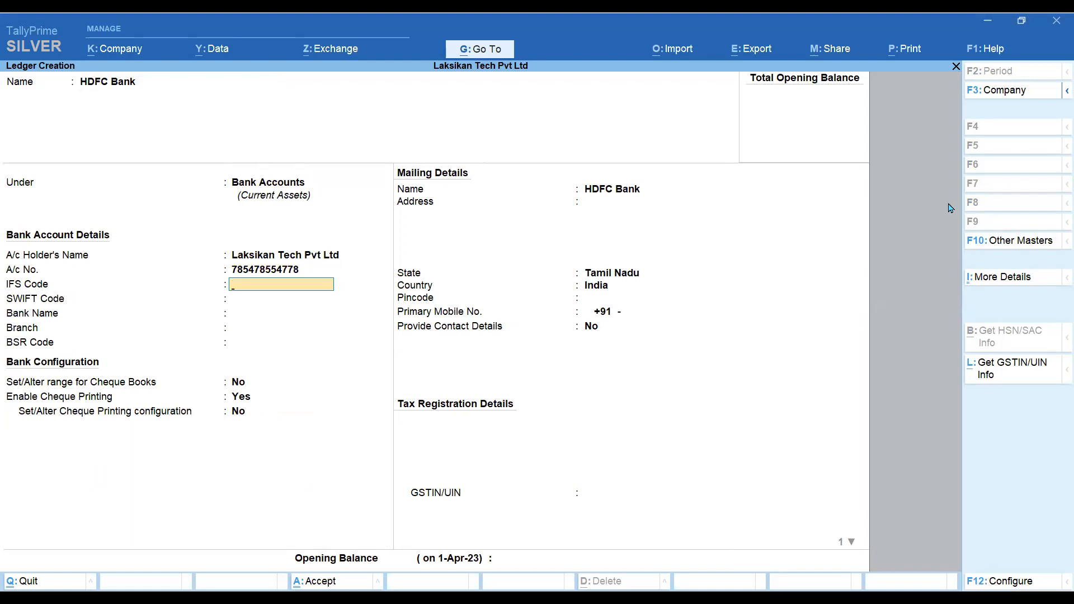
{"action": "type", "text": "HDFC0000587"}
{"action": "key", "text": "Return"}
{"action": "key", "text": "Return"}
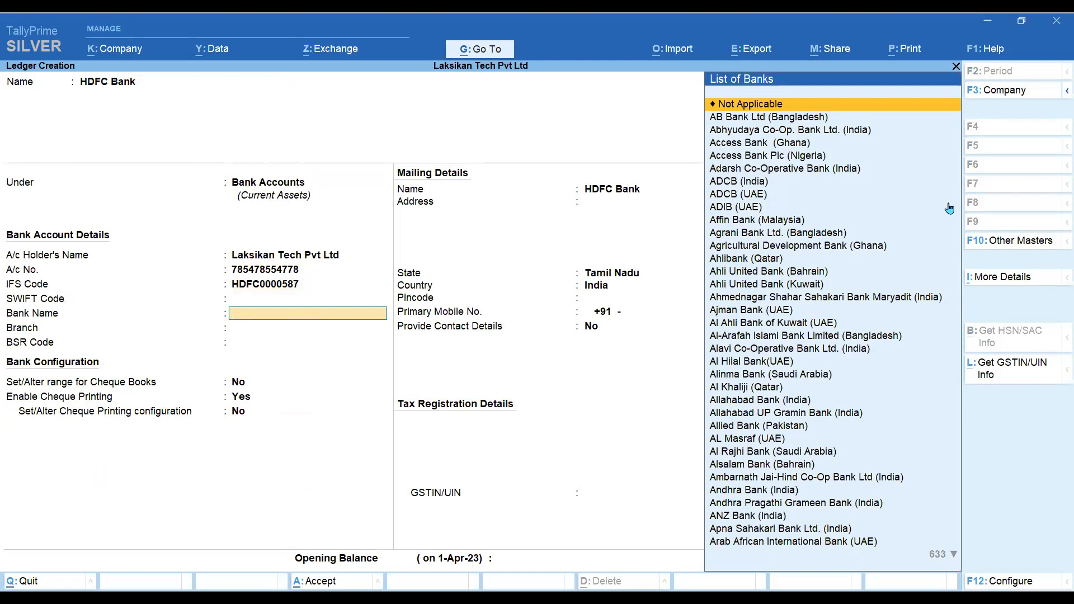
{"action": "key", "text": "Return"}
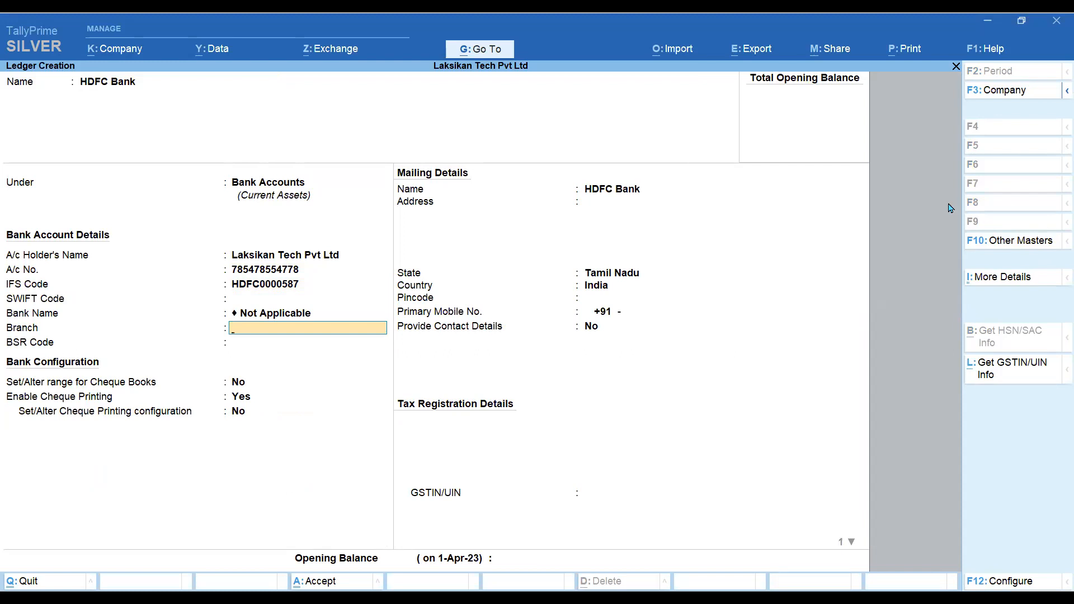
{"action": "type", "text": "7845120"}
{"action": "key", "text": "BackSpace"}
{"action": "key", "text": "BackSpace"}
{"action": "key", "text": "BackSpace"}
{"action": "key", "text": "BackSpace"}
{"action": "key", "text": "BackSpace"}
{"action": "key", "text": "BackSpace"}
{"action": "type", "text": "Anna Nagar"}
{"action": "key", "text": "Return"}
{"action": "type", "text": "7845120"}
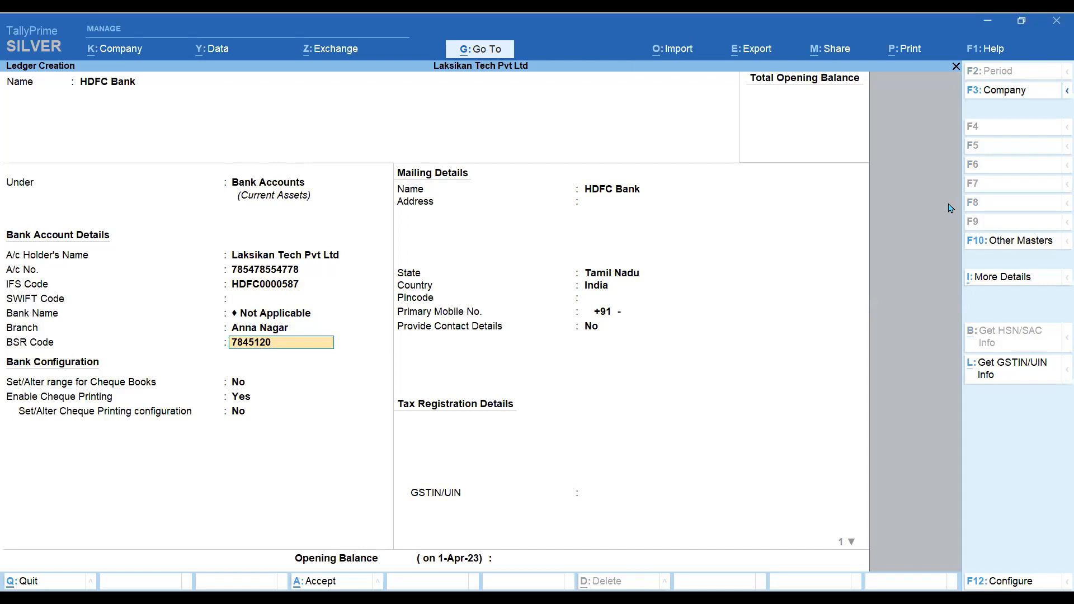
- Skip the cheque, mailing and GSTIN/UIN fields to reach the opening balance
{"action": "key", "text": "Return"}
{"action": "key", "text": "Return"}
{"action": "key", "text": "Return"}
{"action": "key", "text": "Return"}
{"action": "key", "text": "Return"}
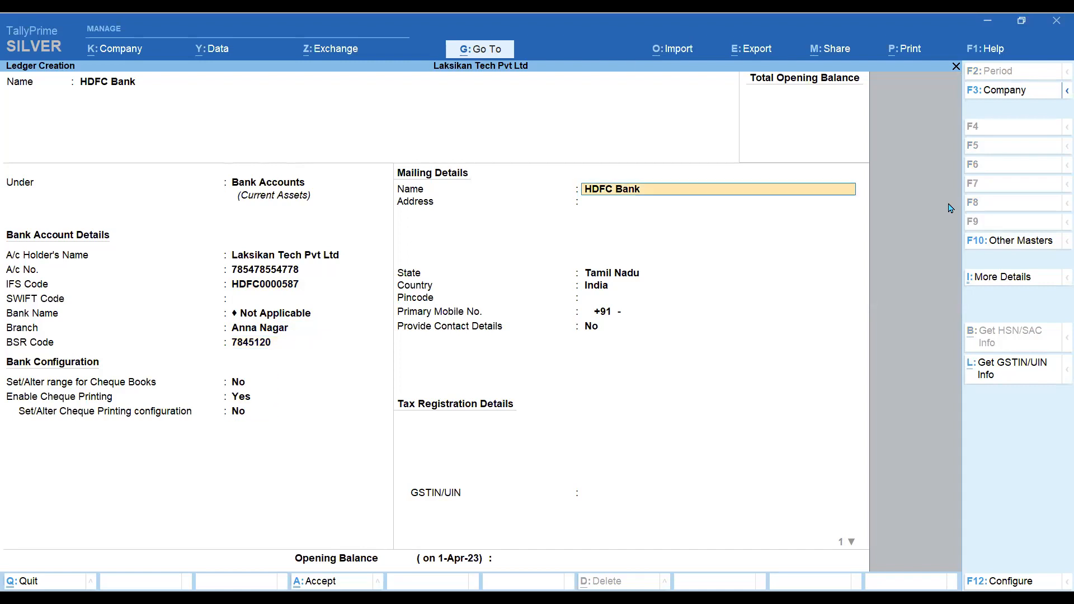
{"action": "key", "text": "Return"}
{"action": "key", "text": "Return"}
{"action": "key", "text": "Return"}
{"action": "key", "text": "Return"}
{"action": "key", "text": "Return"}
{"action": "key", "text": "Return"}
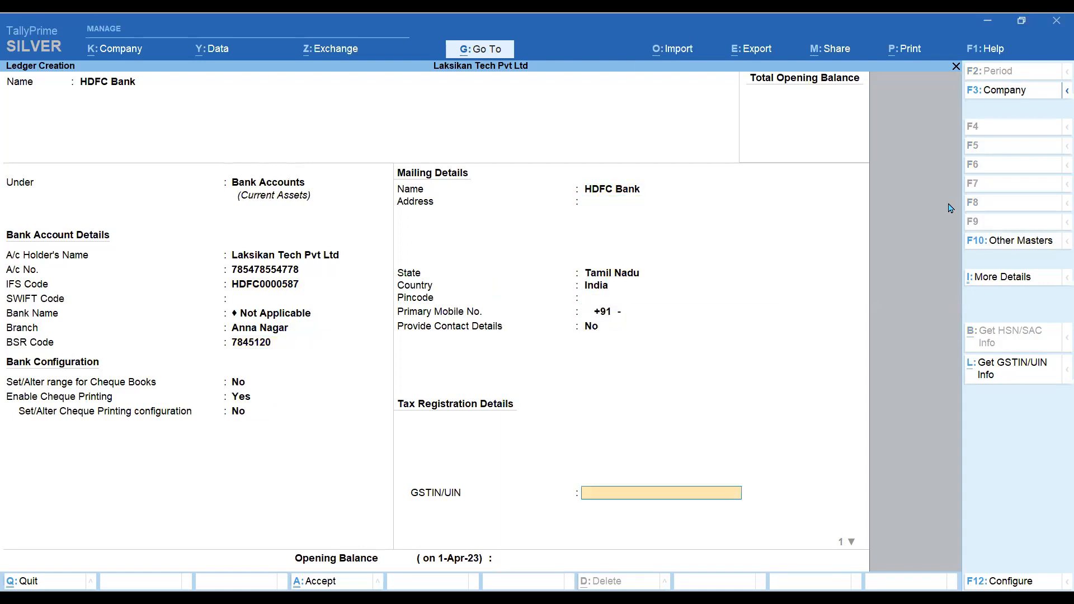
{"action": "key", "text": "Return"}
{"action": "key", "text": "Return"}
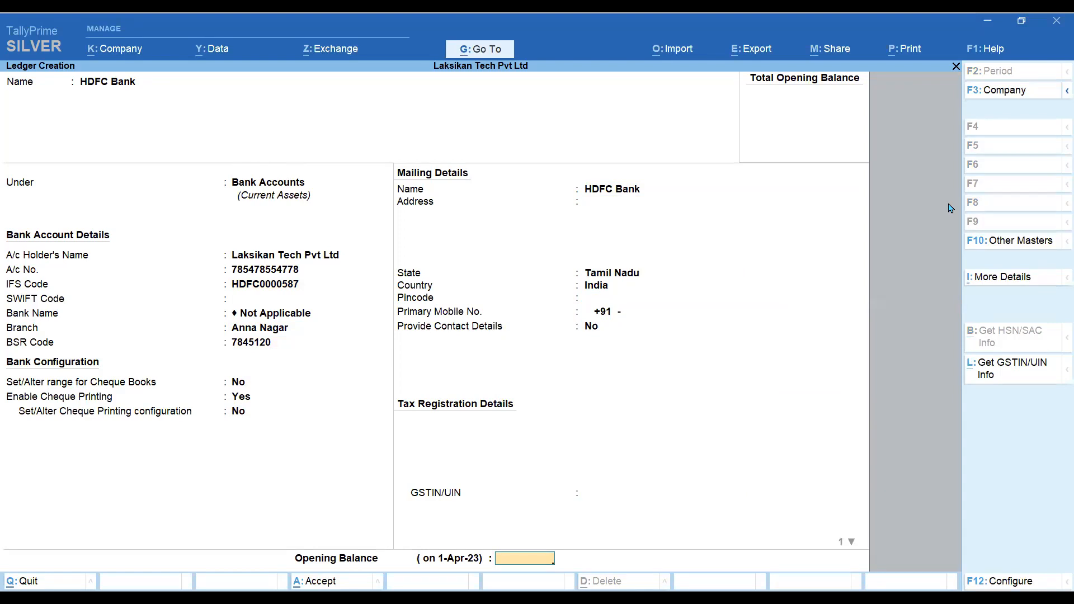
{"action": "key", "text": "Return"}
{"action": "key", "text": "Return"}
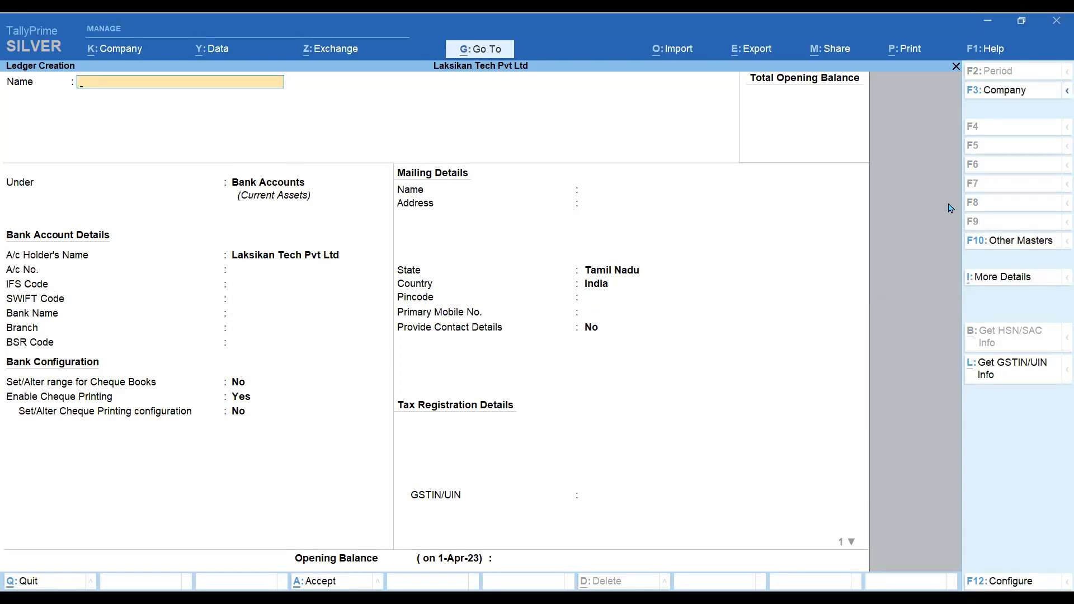
- Create the Capital ledger under the Capital Account group and close the blank ledger form
{"action": "type", "text": "Capital"}
{"action": "key", "text": "Return"}
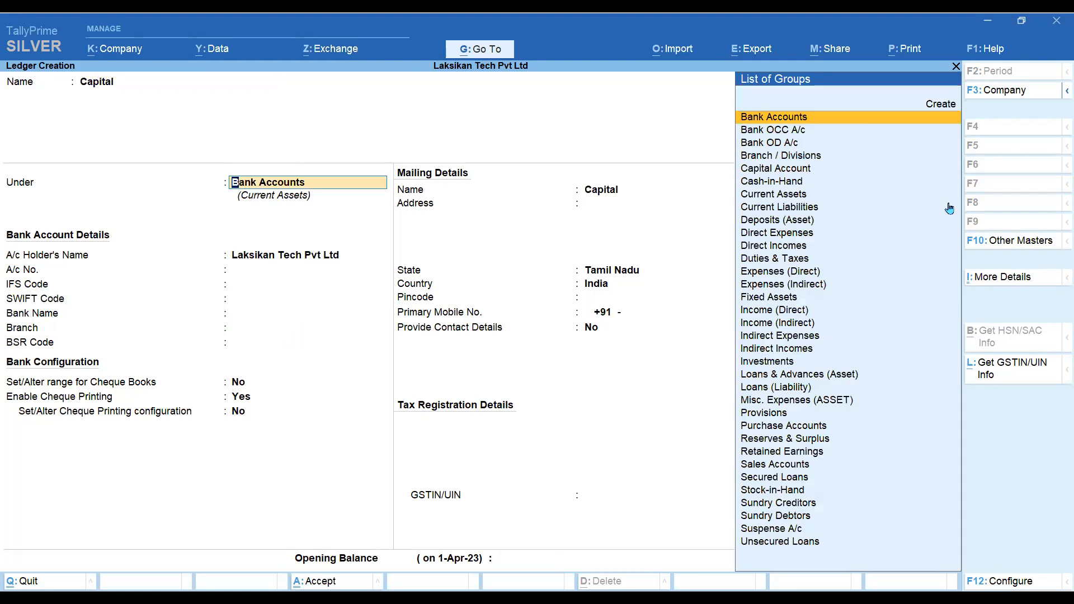
{"action": "type", "text": "Capit"}
{"action": "key", "text": "Return"}
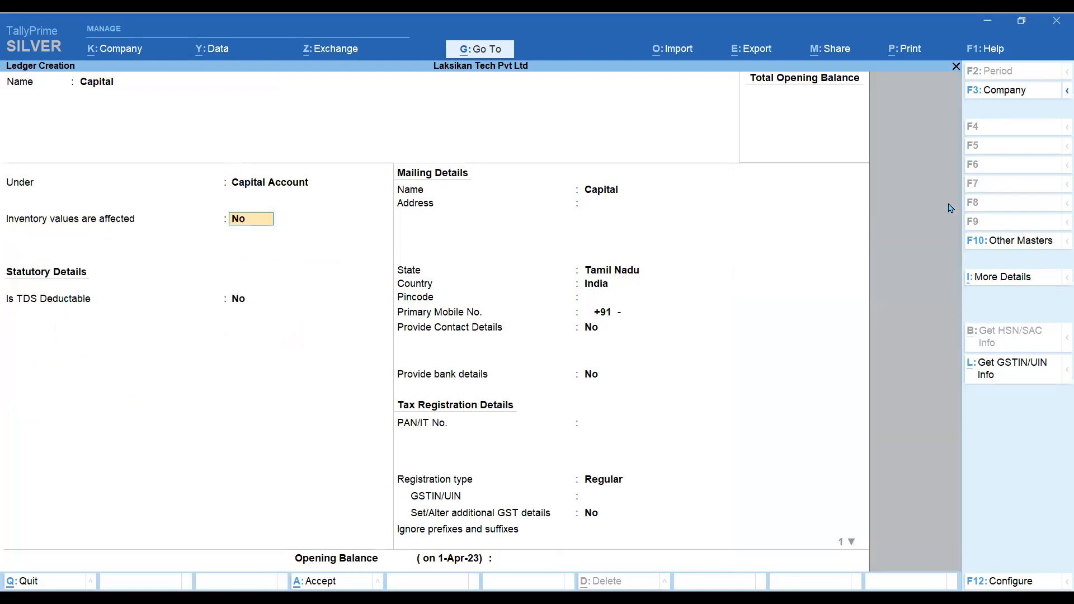
{"action": "key", "text": "Return"}
{"action": "key", "text": "Return"}
{"action": "key", "text": "Return"}
{"action": "key", "text": "Return"}
{"action": "key", "text": "Return"}
{"action": "key", "text": "Return"}
{"action": "key", "text": "Return"}
{"action": "key", "text": "Return"}
{"action": "key", "text": "Return"}
{"action": "key", "text": "Return"}
{"action": "key", "text": "Return"}
{"action": "key", "text": "Return"}
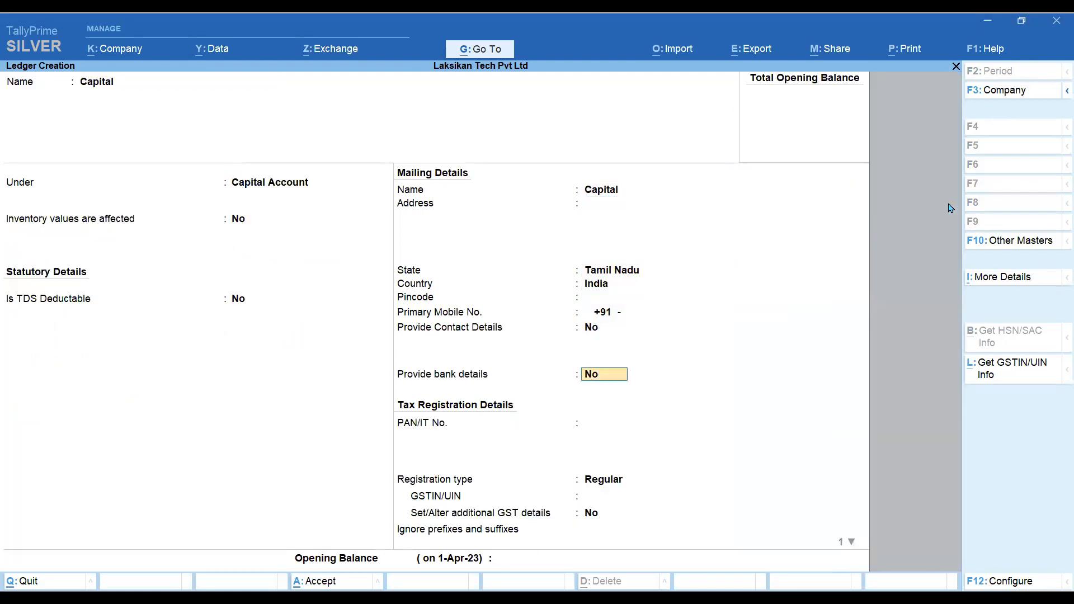
{"action": "key", "text": "Return"}
{"action": "key", "text": "Return"}
{"action": "key", "text": "Return"}
{"action": "key", "text": "Return"}
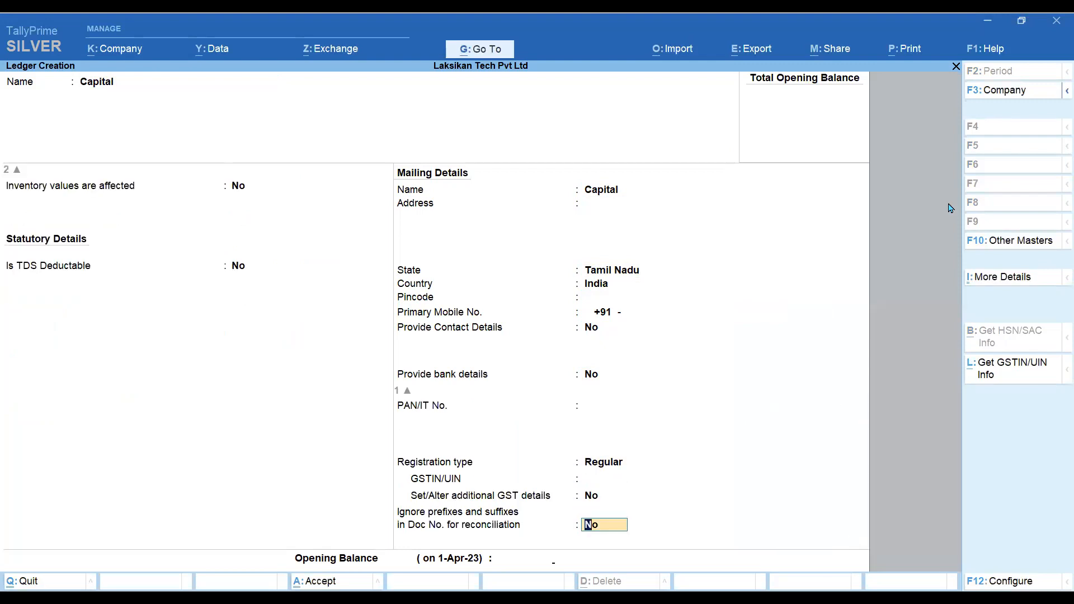
{"action": "key", "text": "Return"}
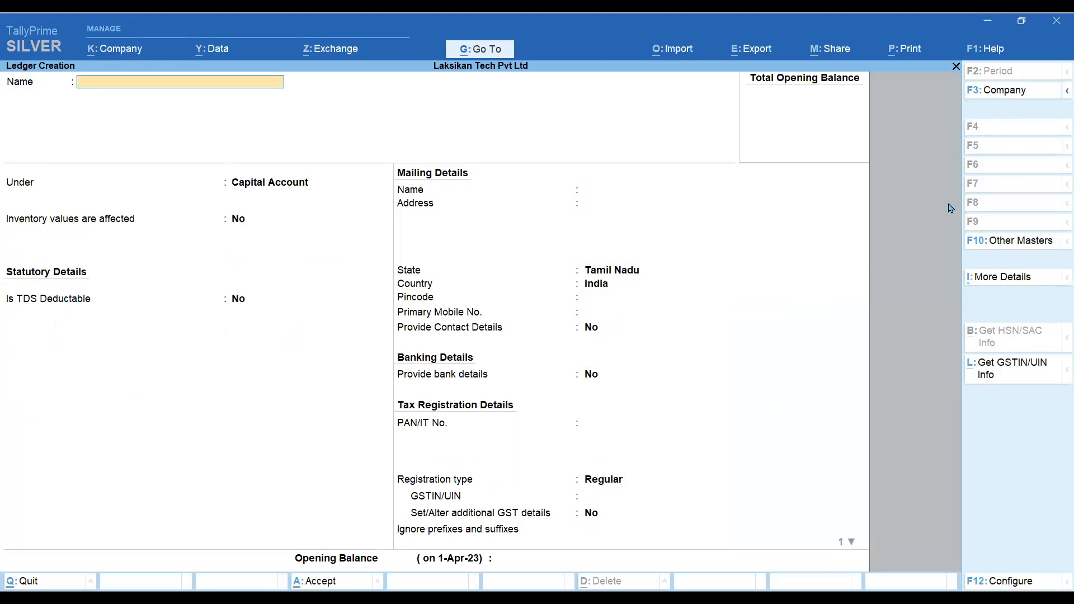
{"action": "key", "text": "Escape"}
{"action": "key", "text": "Return"}
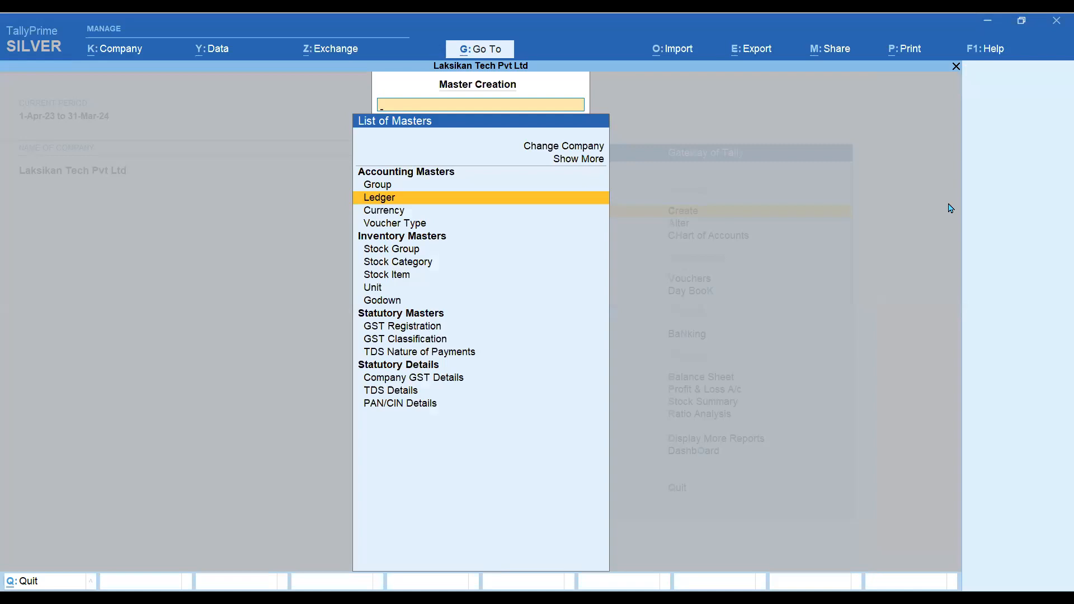
- Go from the masters list to voucher entry and switch to a Receipt voucher
{"action": "key", "text": "Escape"}
{"action": "key", "text": "Down"}
{"action": "key", "text": "Down"}
{"action": "key", "text": "Down"}
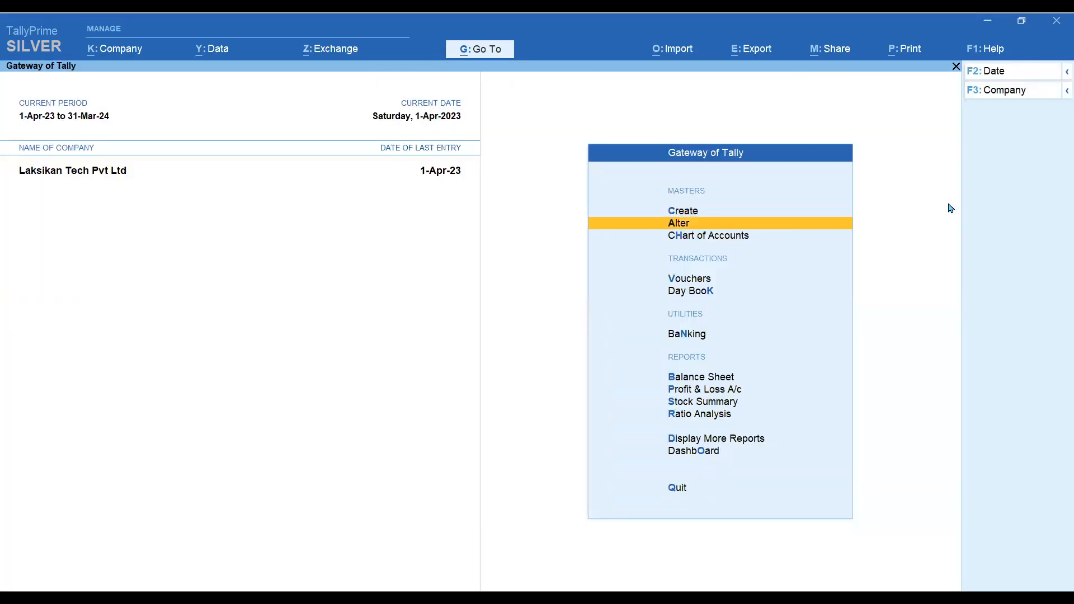
{"action": "key", "text": "Return"}
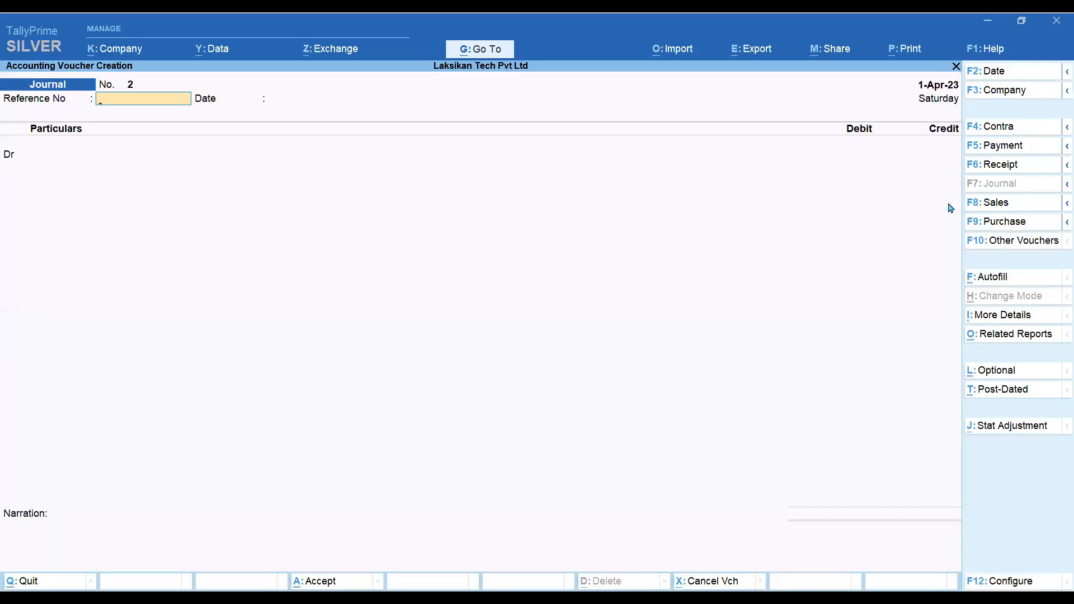
{"action": "key", "text": "F6"}
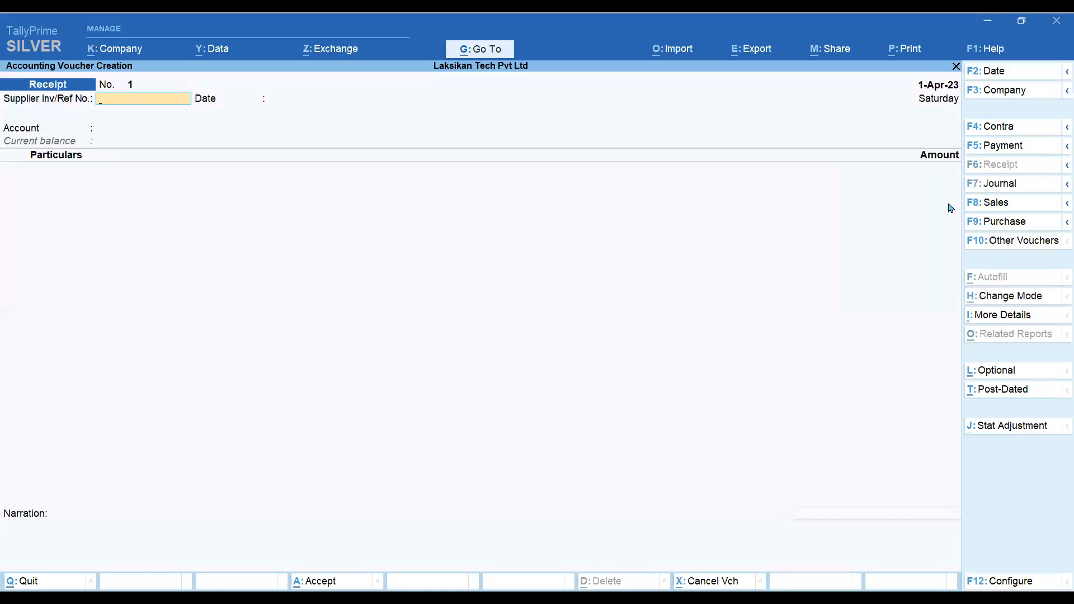
{"action": "key", "text": "Return"}
{"action": "key", "text": "Return"}
- Record 50,00,000 received into HDFC Bank from the Capital ledger
{"action": "type", "text": "H"}
{"action": "key", "text": "Return"}
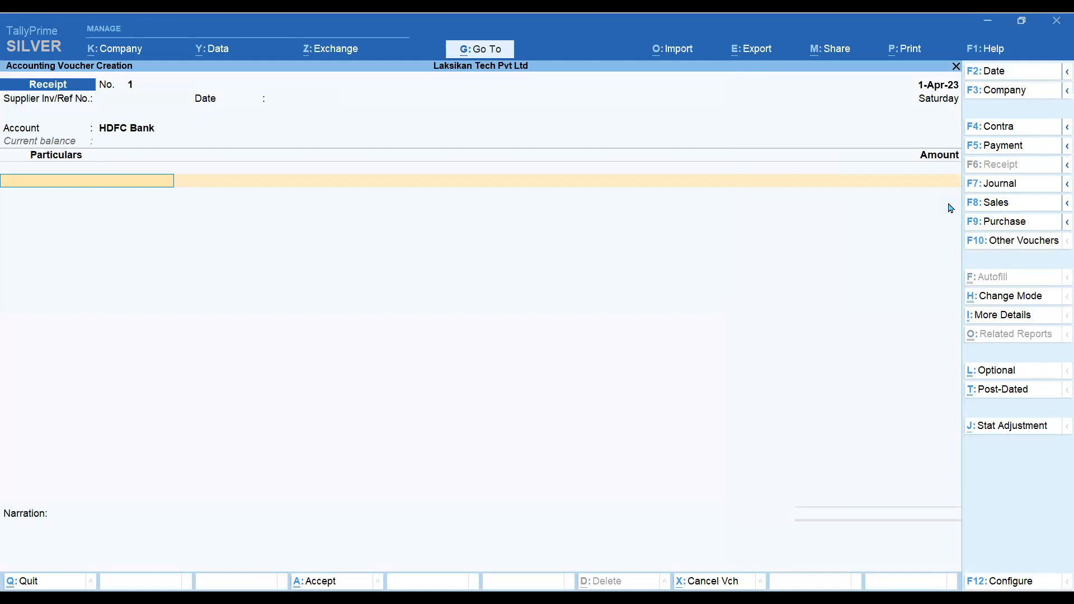
{"action": "type", "text": "Capital"}
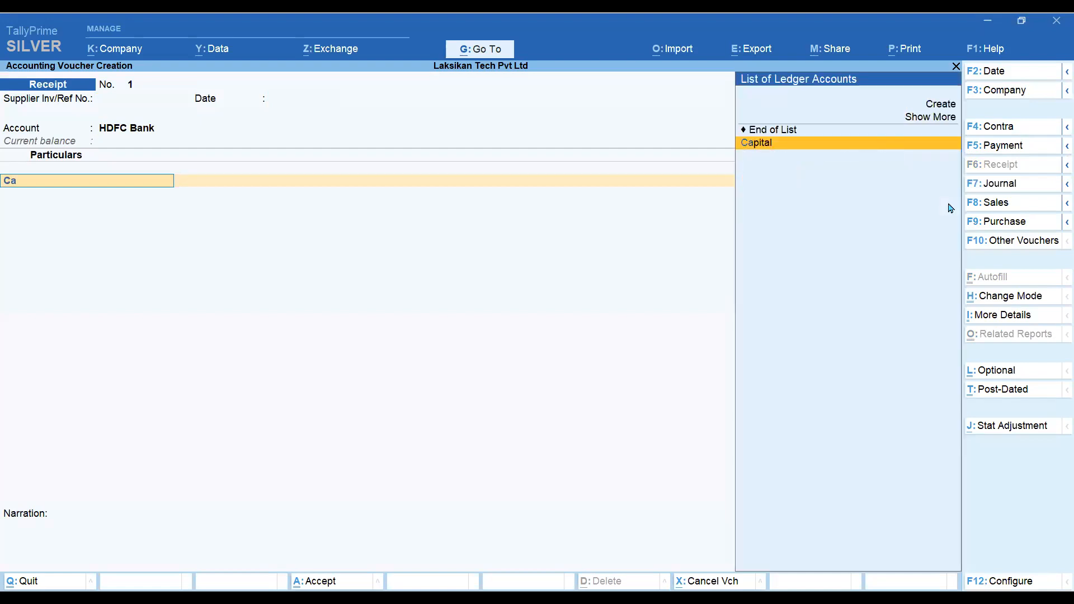
{"action": "key", "text": "Return"}
{"action": "type", "text": "5000000"}
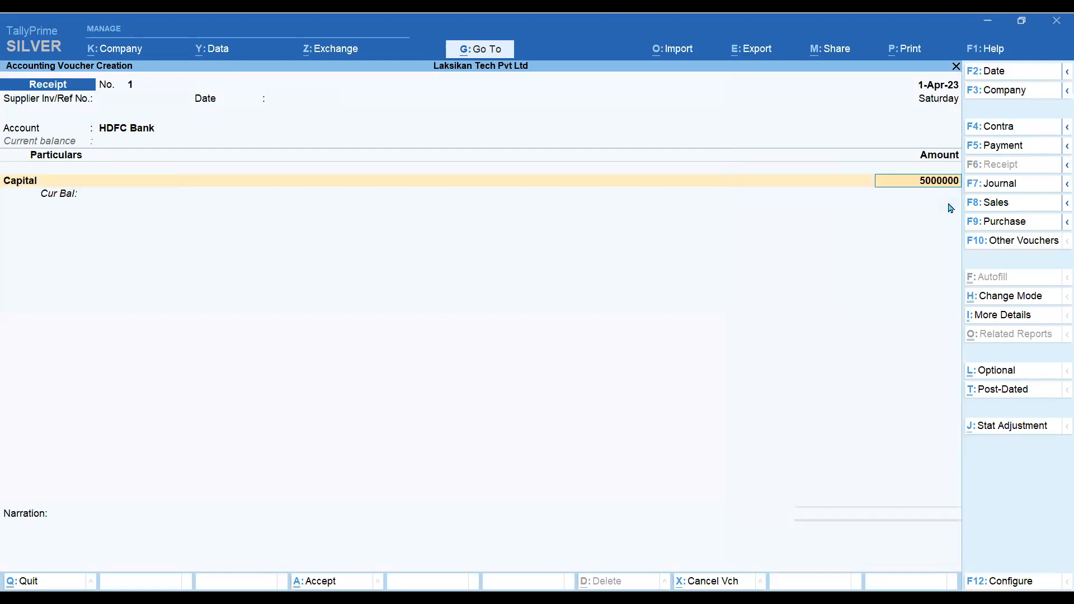
{"action": "key", "text": "Return"}
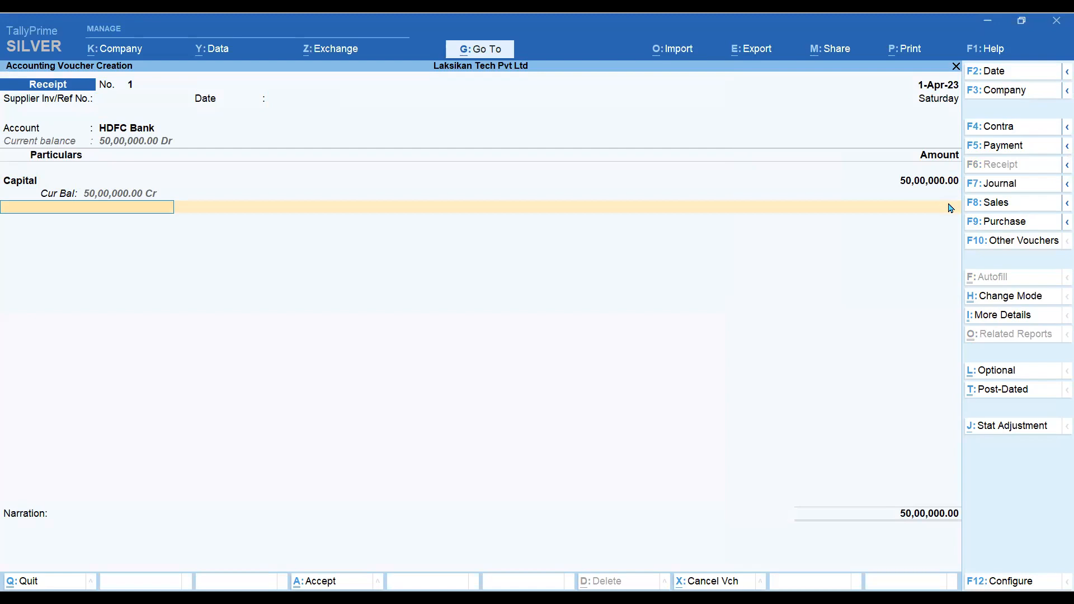
- Pass the bank allocation details, save the receipt, and quit voucher entry
{"action": "key", "text": "Return"}
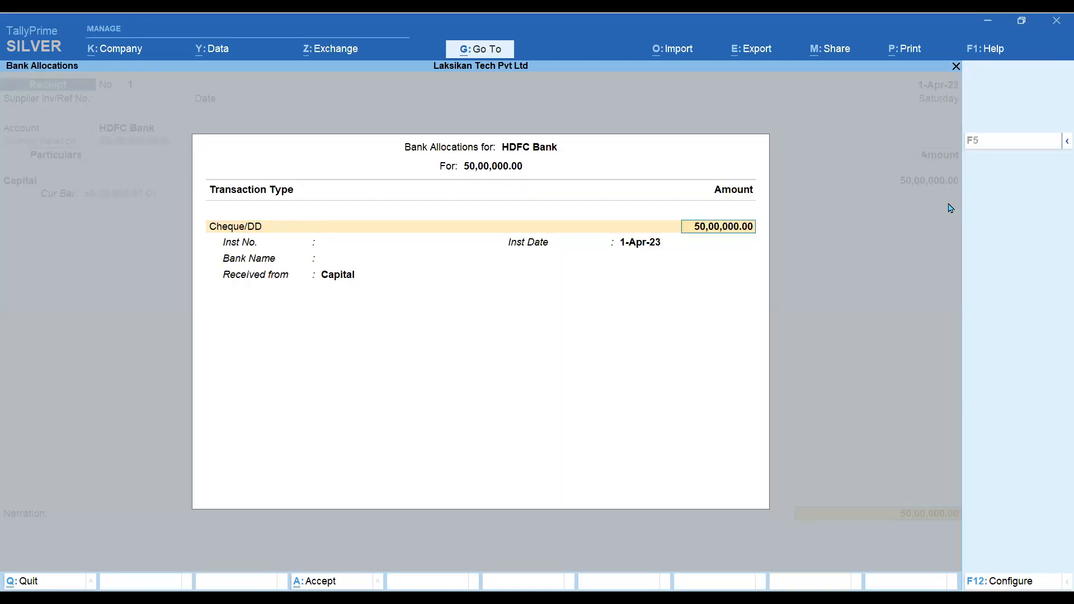
{"action": "key", "text": "Return"}
{"action": "key", "text": "Return"}
{"action": "key", "text": "Return"}
{"action": "key", "text": "Return"}
{"action": "key", "text": "Return"}
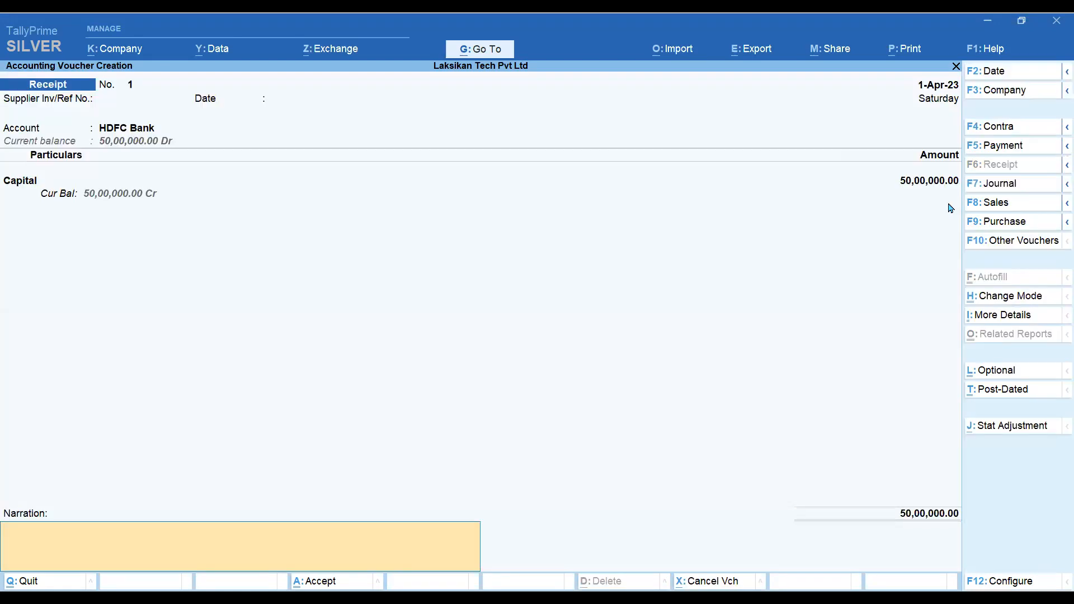
{"action": "key", "text": "Return"}
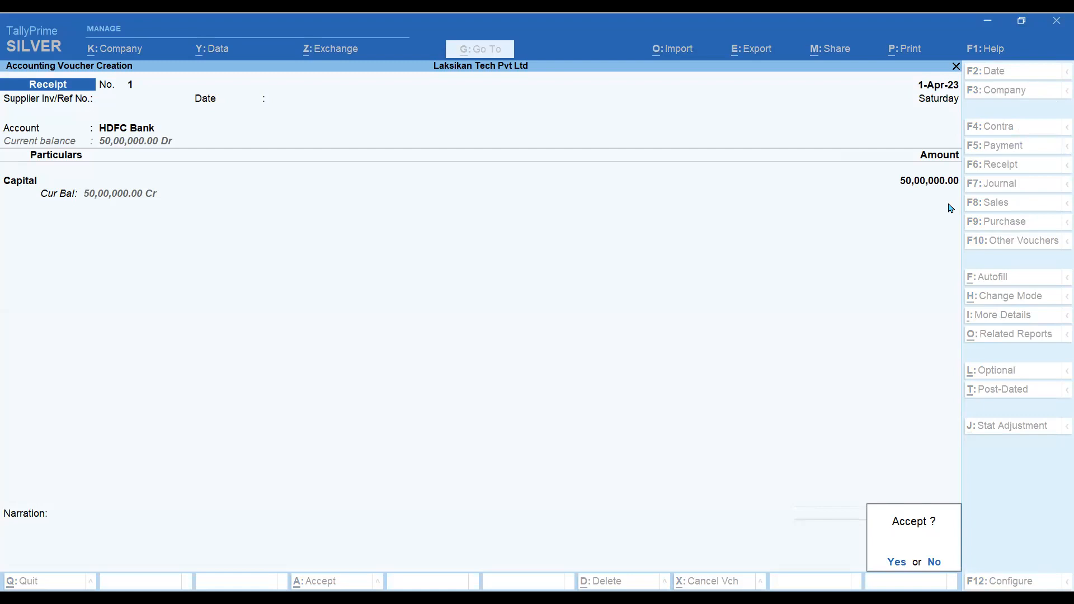
{"action": "key", "text": "Return"}
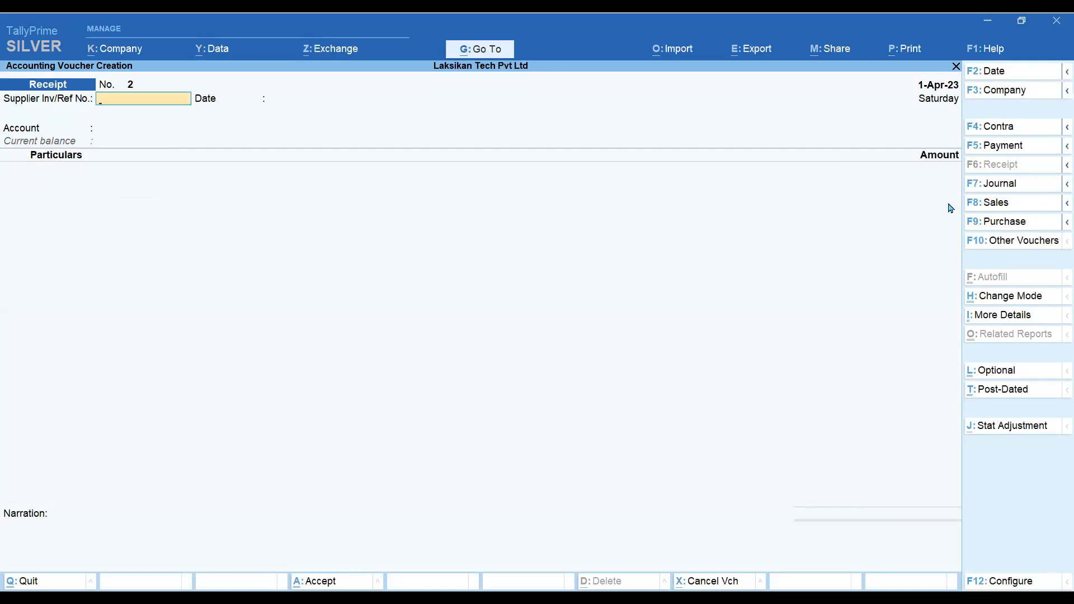
{"action": "key", "text": "Escape"}
{"action": "key", "text": "Return"}
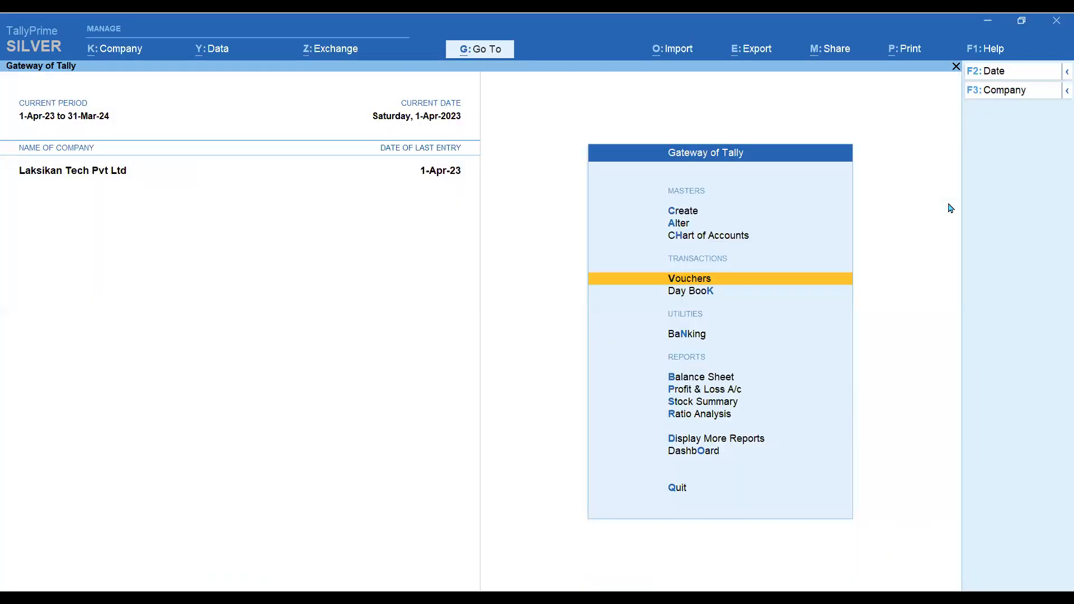
{"action": "key", "text": "b"}
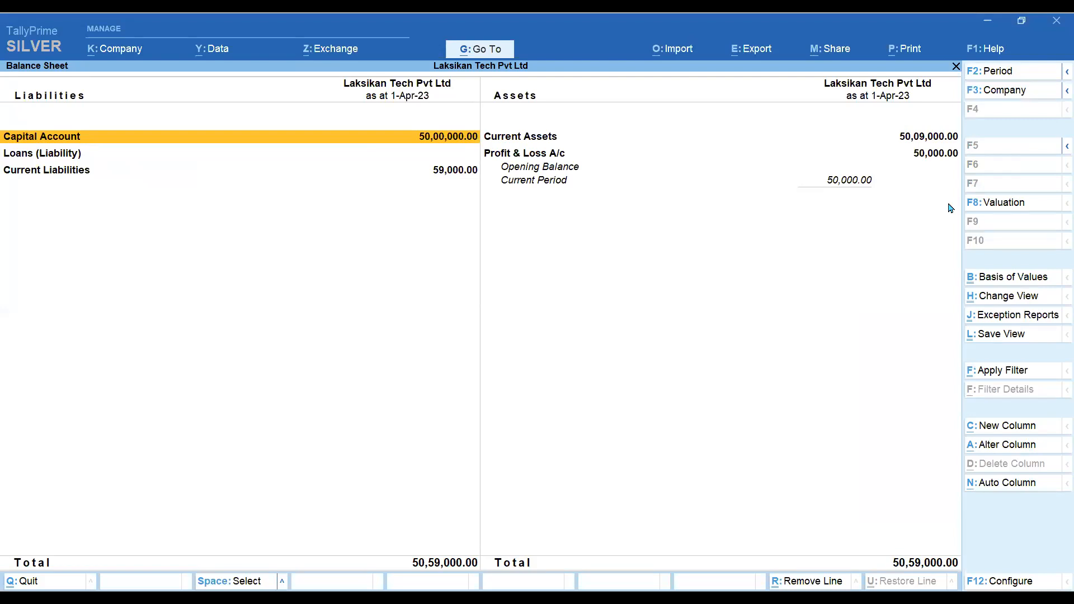
{"action": "key", "text": "space"}
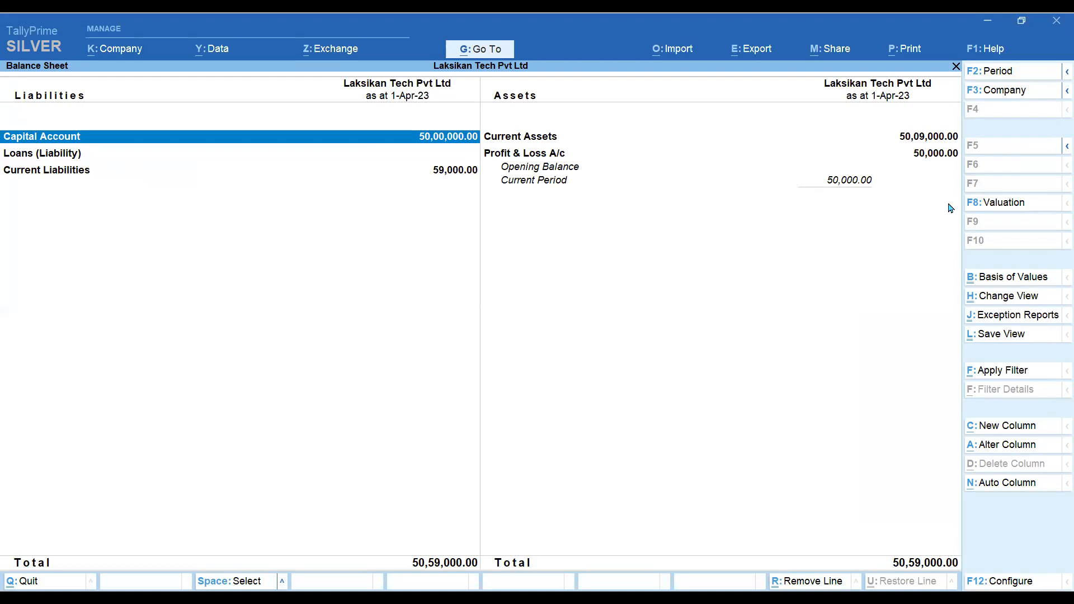
{"action": "key", "text": "Right"}
{"action": "key", "text": "space"}
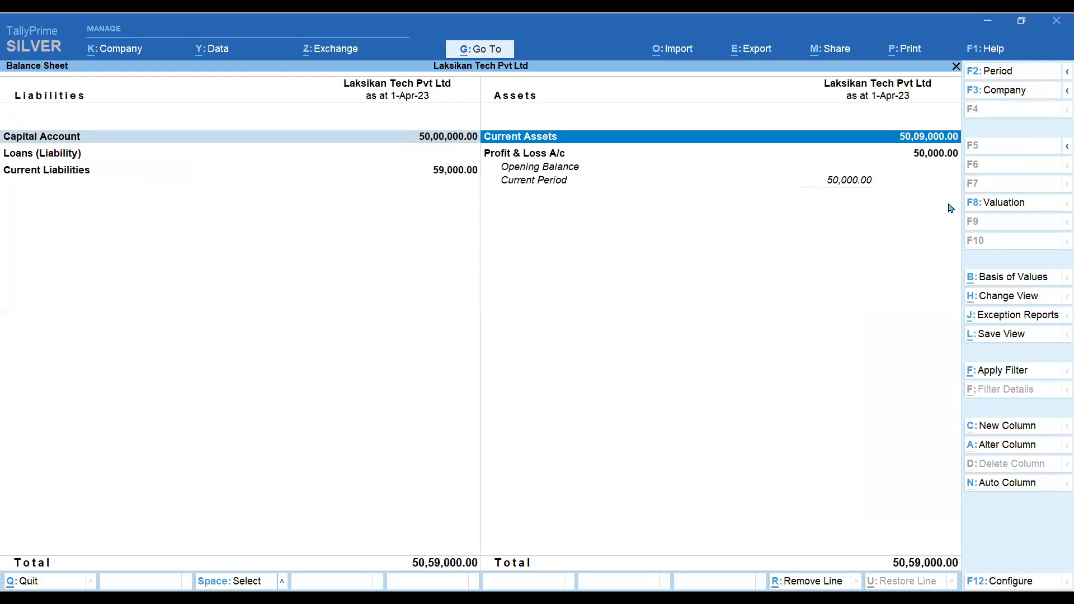
{"action": "key", "text": "shift+Return"}
{"action": "key", "text": "Down"}
{"action": "key", "text": "Down"}
{"action": "key", "text": "Down"}
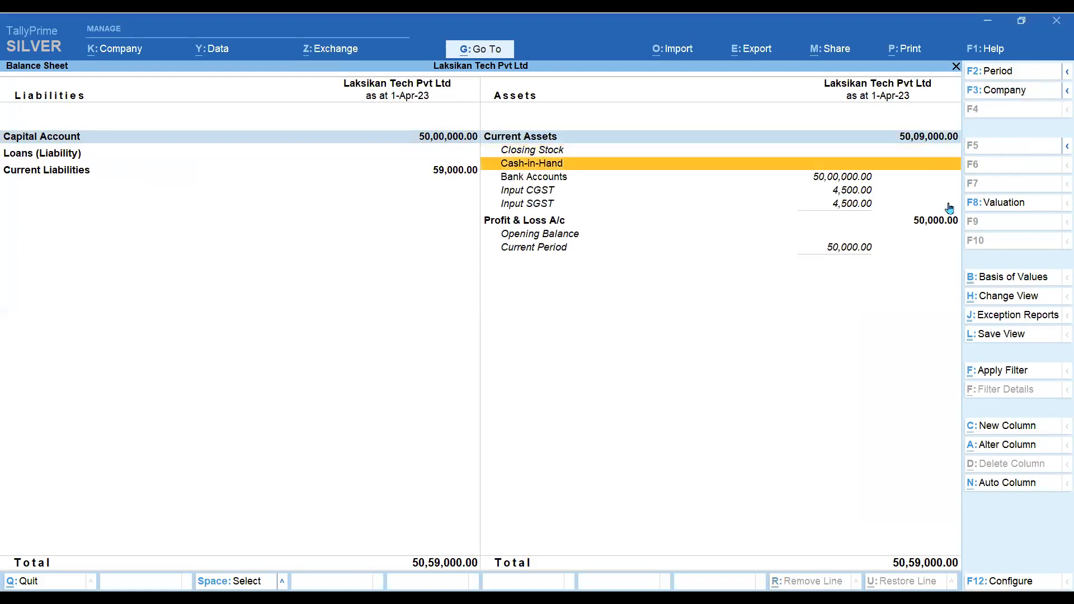
{"action": "key", "text": "space"}
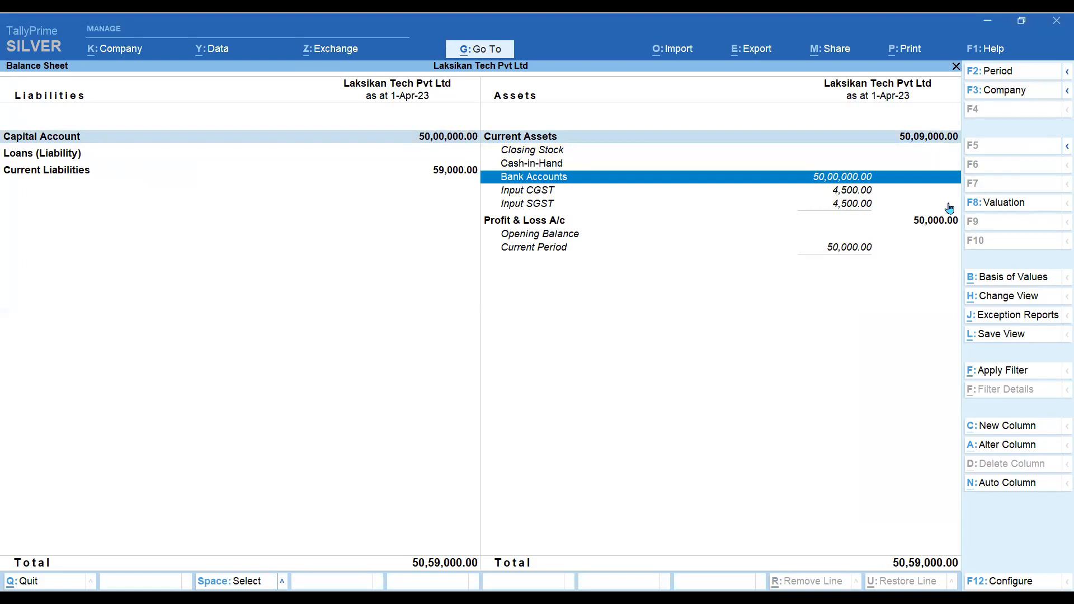
{"action": "key", "text": "Up"}
{"action": "key", "text": "Up"}
{"action": "key", "text": "Up"}
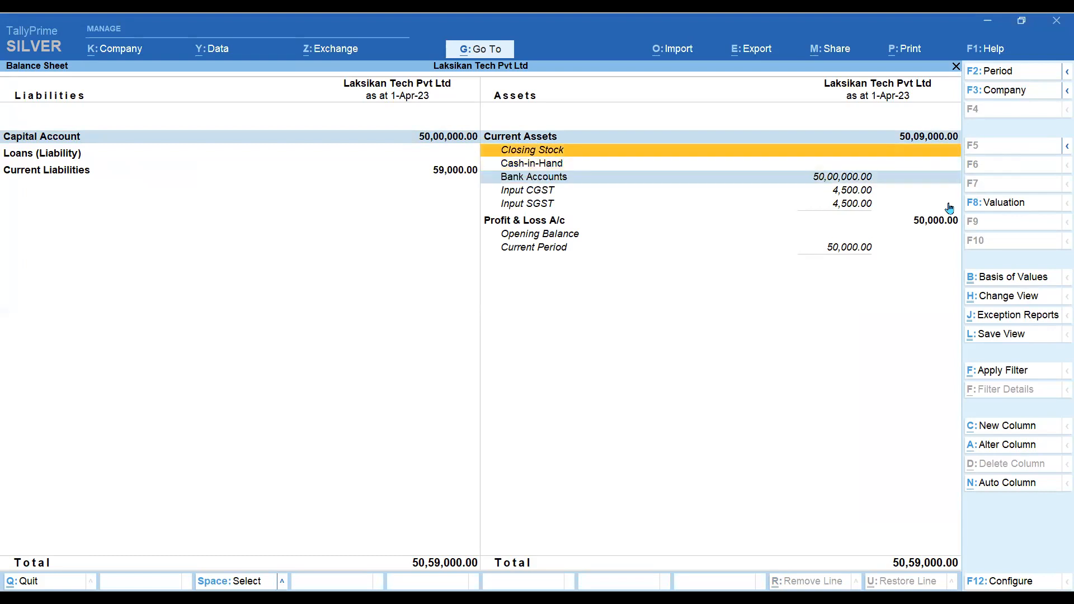
{"action": "key", "text": "Down"}
{"action": "key", "text": "Down"}
{"action": "key", "text": "Down"}
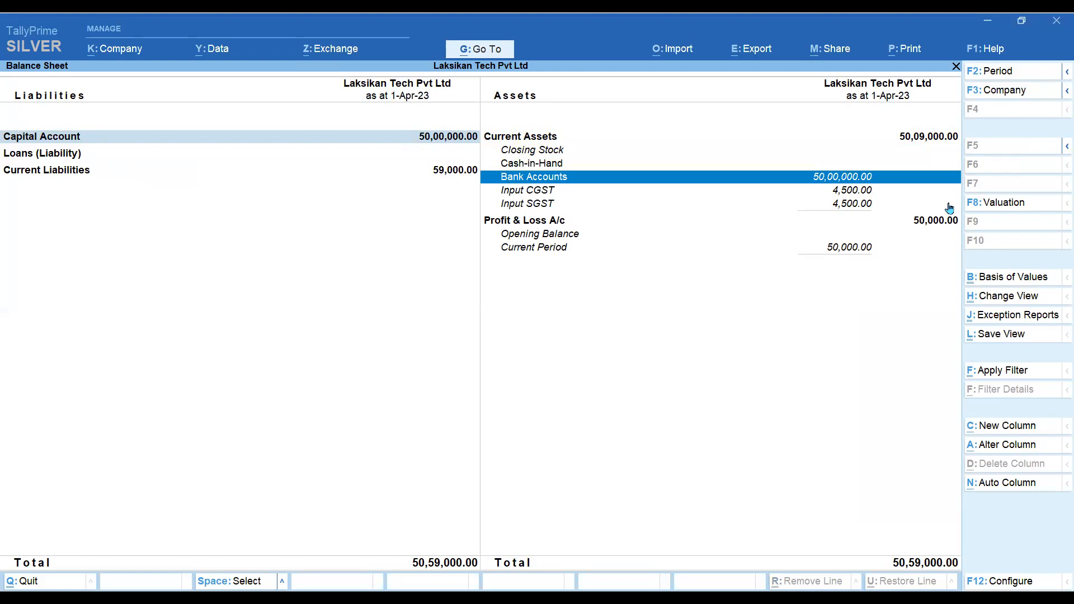
{"action": "key", "text": "Left"}
{"action": "key", "text": "Down"}
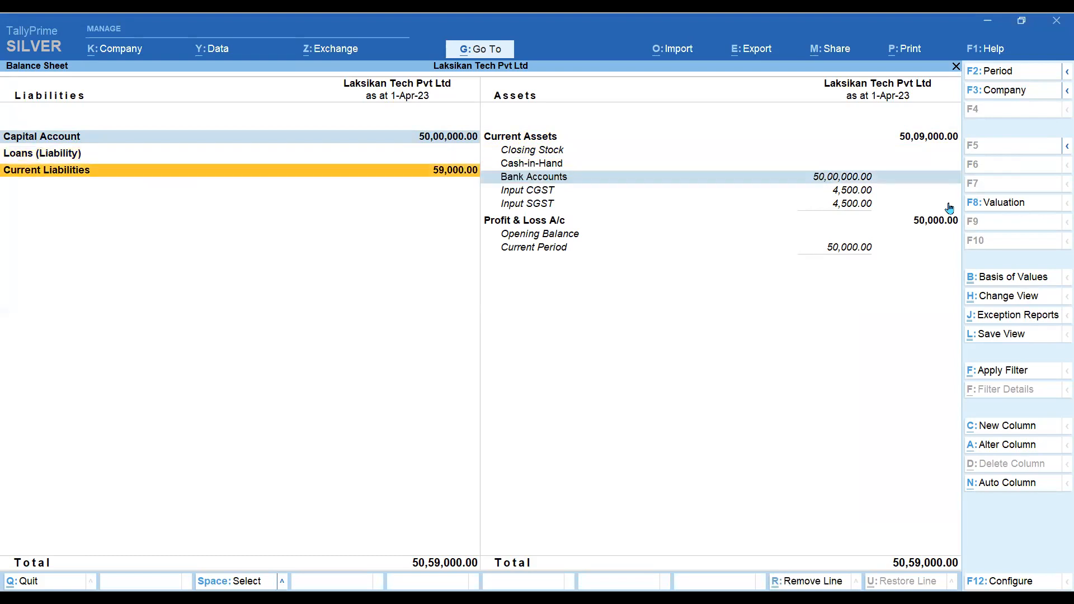
{"action": "key", "text": "shift+Return"}
{"action": "key", "text": "Up"}
{"action": "key", "text": "Down"}
{"action": "key", "text": "shift+Return"}
{"action": "key", "text": "shift+Return"}
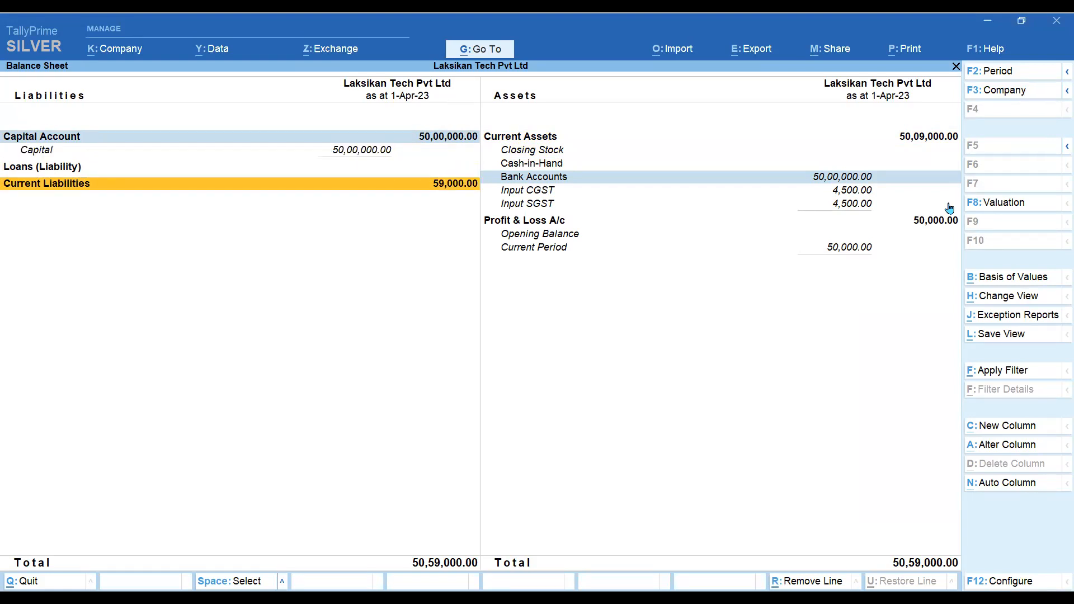
{"action": "key", "text": "Up"}
{"action": "key", "text": "Down"}
{"action": "key", "text": "Return"}
{"action": "key", "text": "Down"}
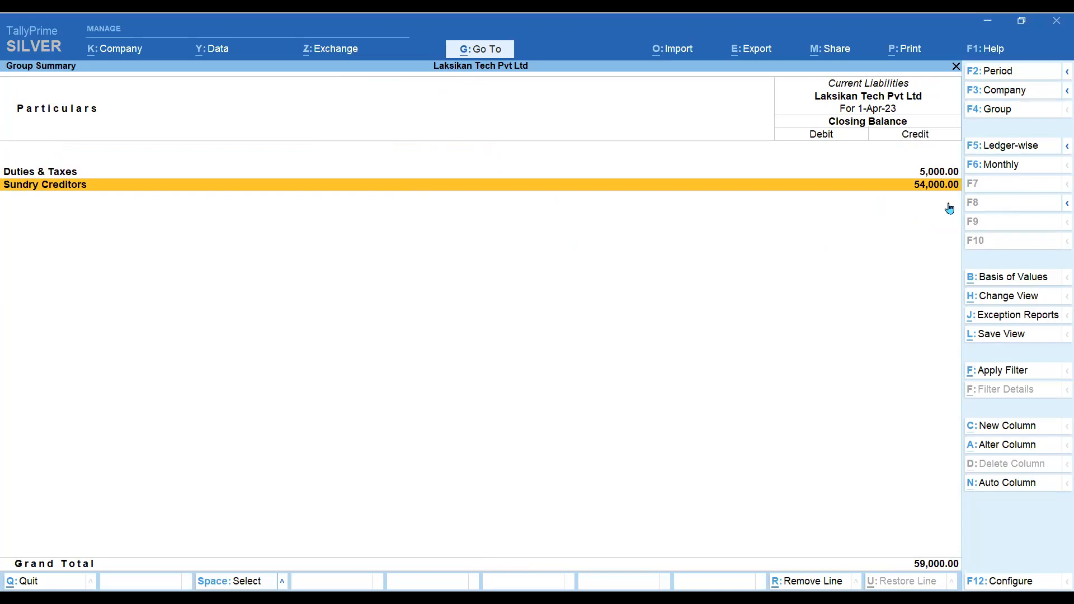
{"action": "key", "text": "Escape"}
{"action": "key", "text": "Escape"}
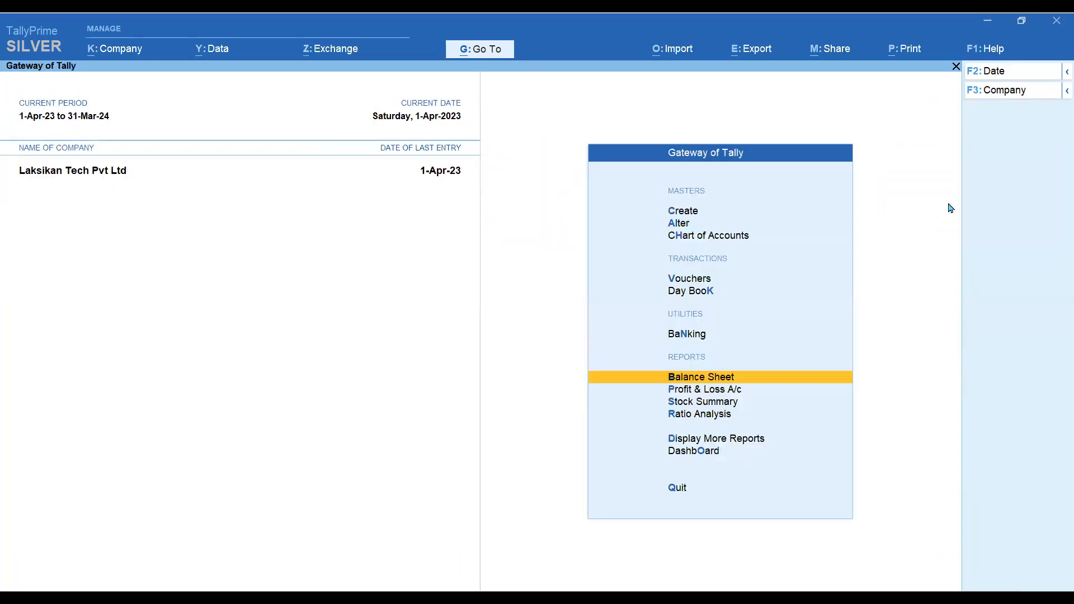
{"action": "key", "text": "Up"}
{"action": "key", "text": "Up"}
{"action": "key", "text": "Up"}
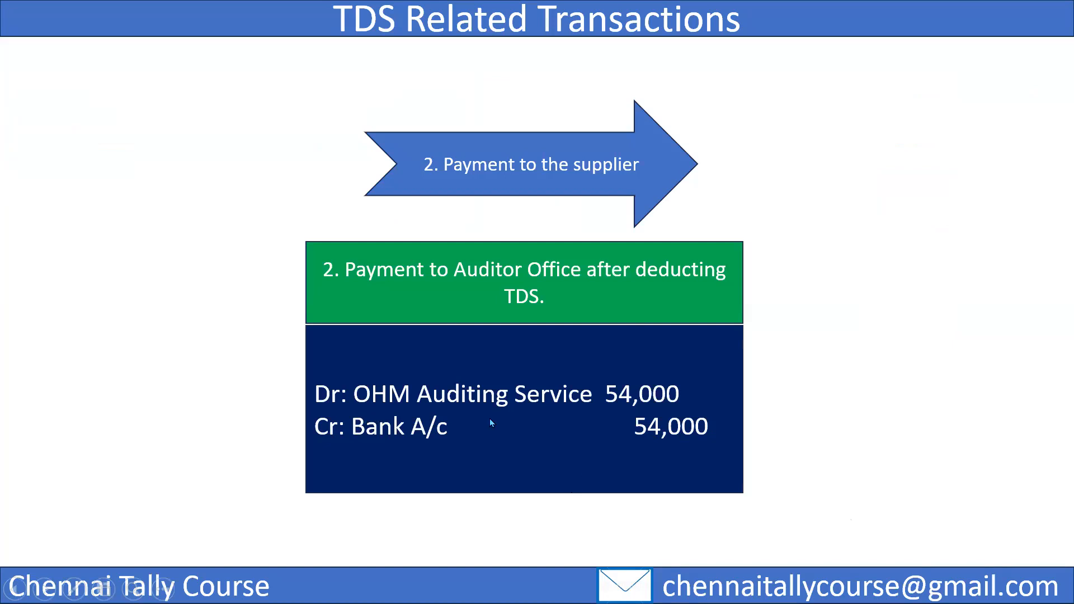
{"action": "key", "text": "alt+Tab"}
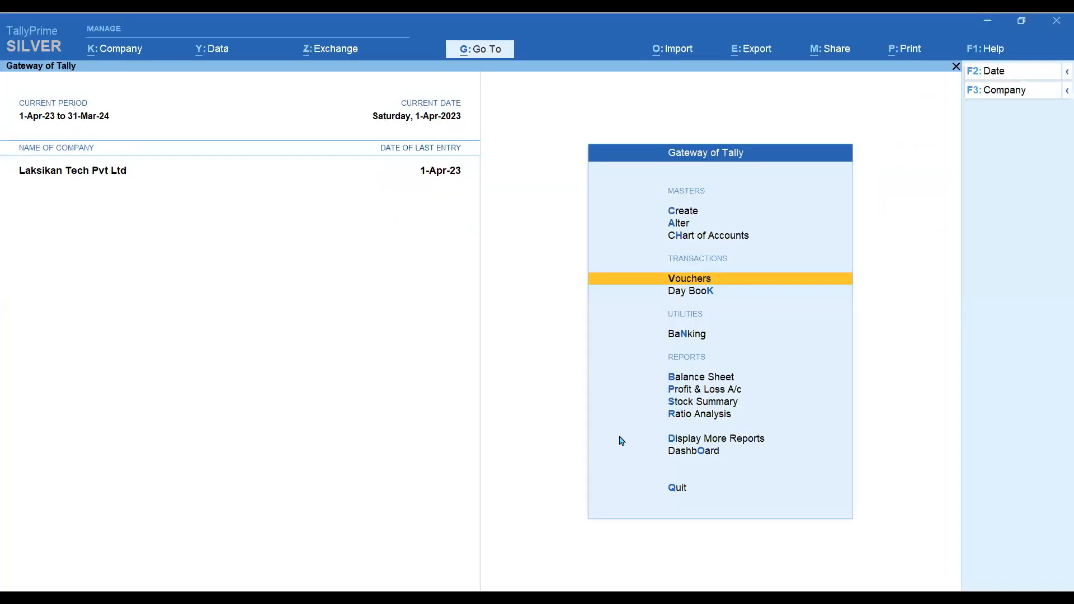
- Start Payment voucher No. 1 paying from HDFC Bank to Ohm Auditing Services
{"action": "key", "text": "Return"}
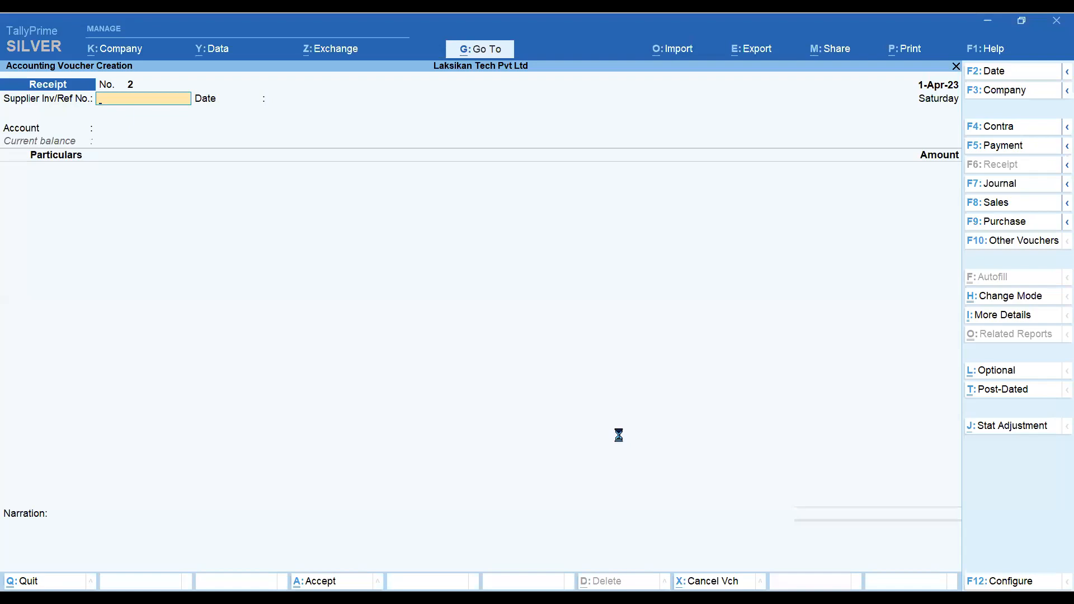
{"action": "key", "text": "F5"}
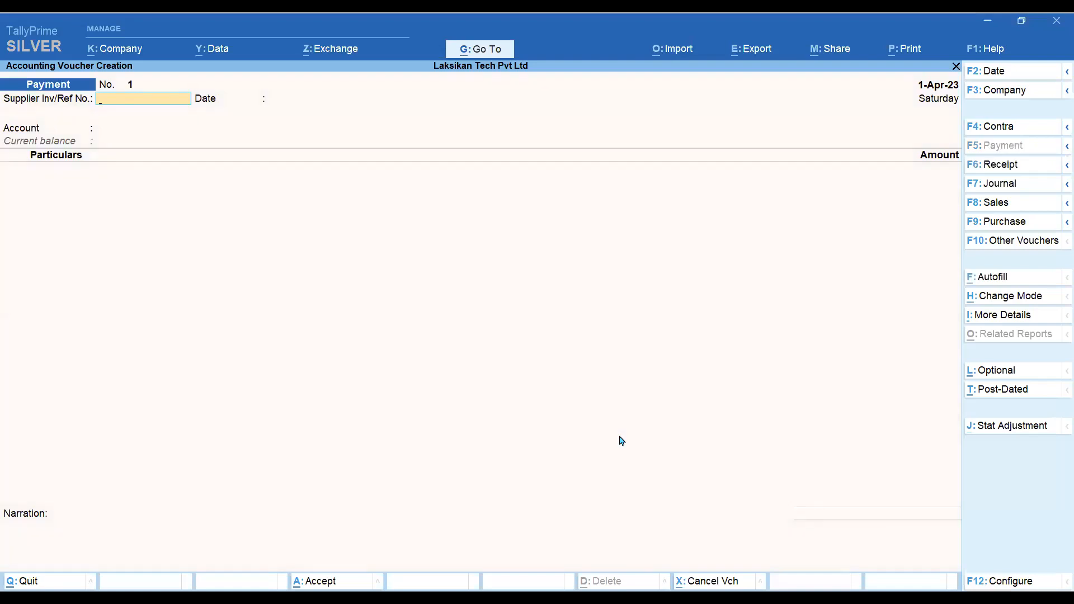
{"action": "key", "text": "Return"}
{"action": "key", "text": "Return"}
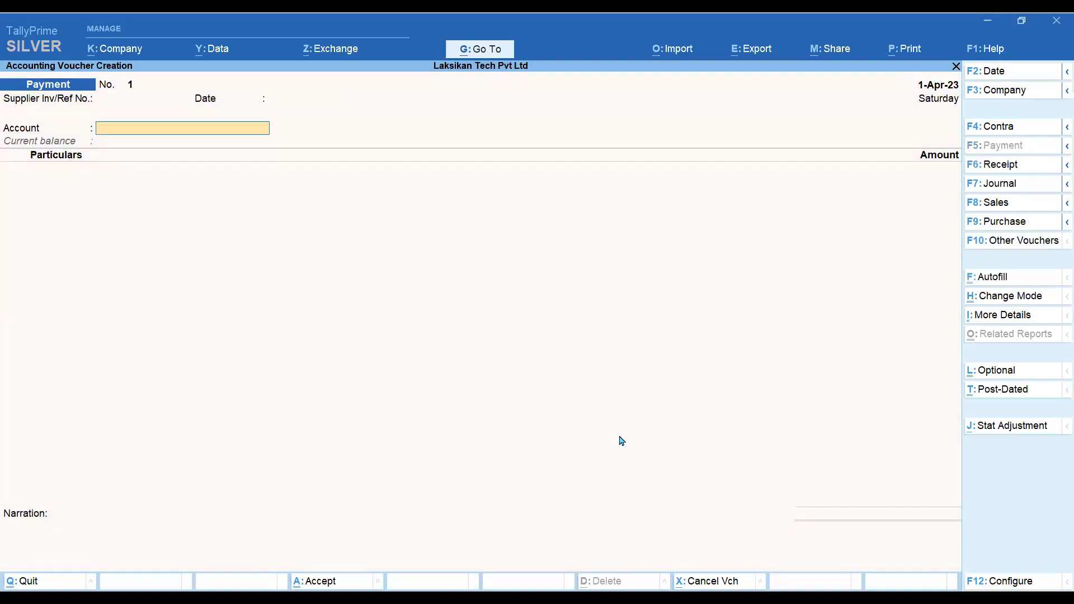
{"action": "type", "text": "H"}
{"action": "key", "text": "Return"}
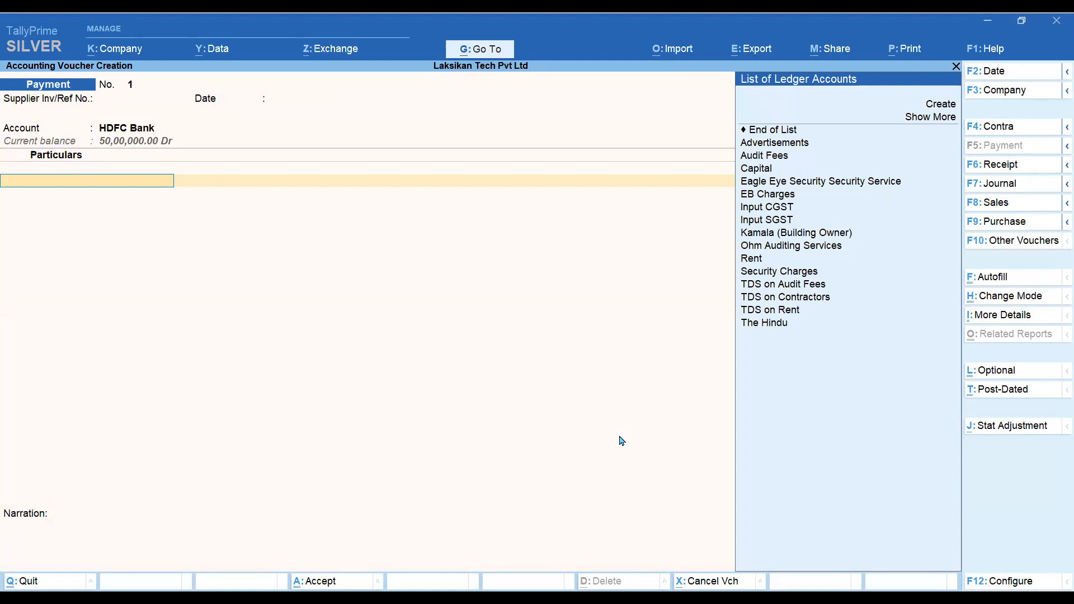
{"action": "type", "text": "Oh"}
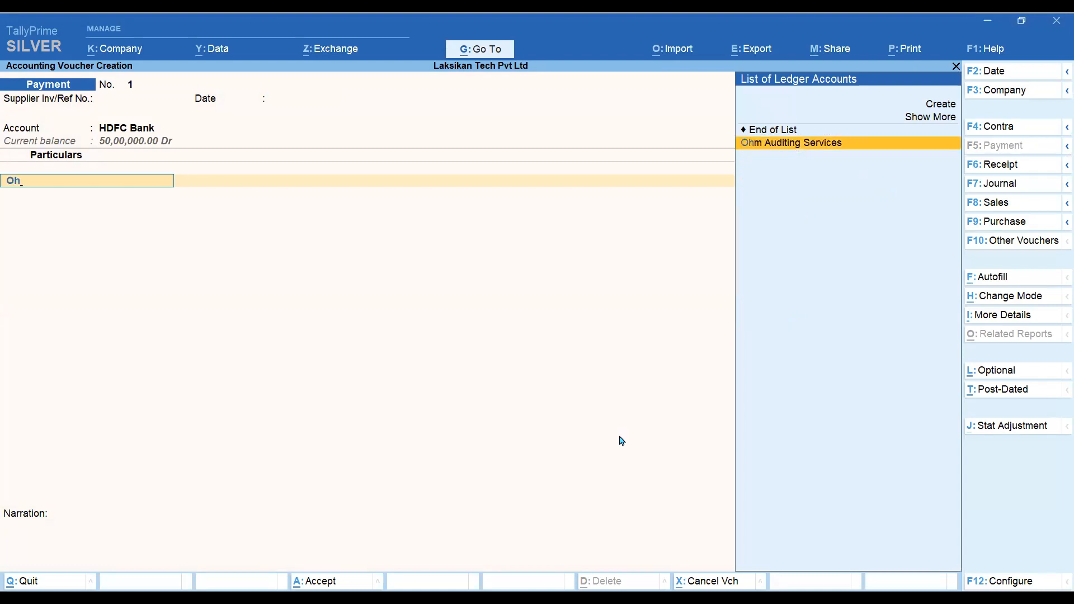
{"action": "key", "text": "Return"}
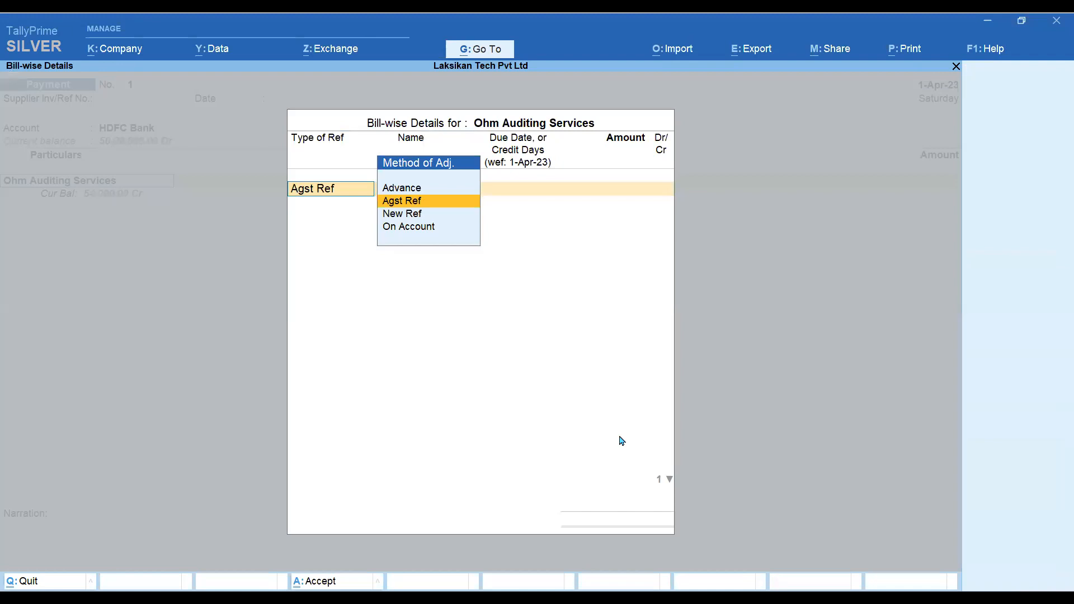
- Back out of Ohm Auditing Services' bill-wise details without setting a reference type
{"action": "key", "text": "Escape"}
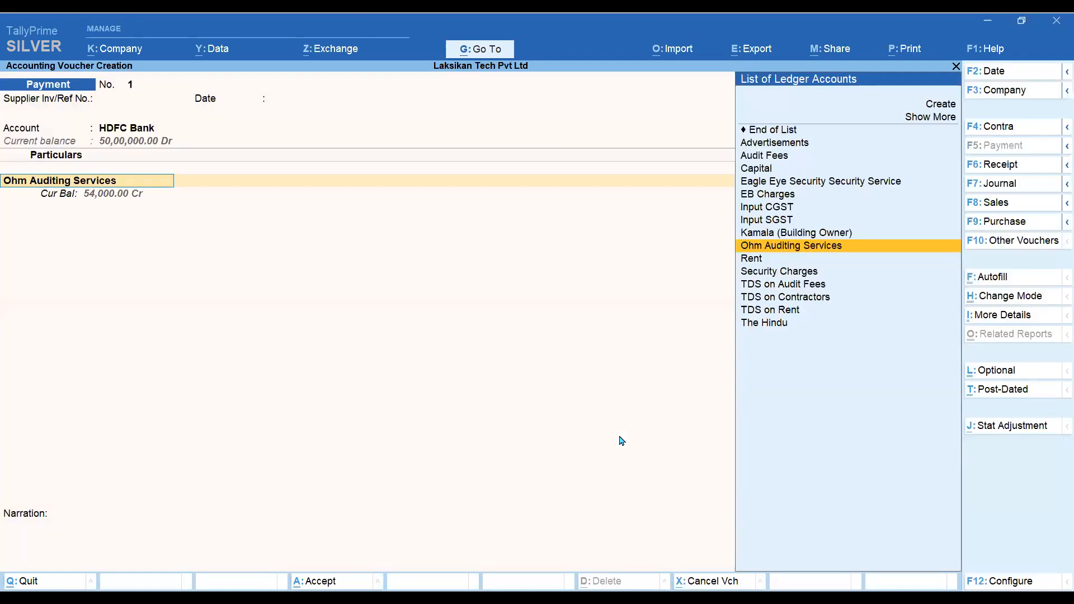
{"action": "key", "text": "Return"}
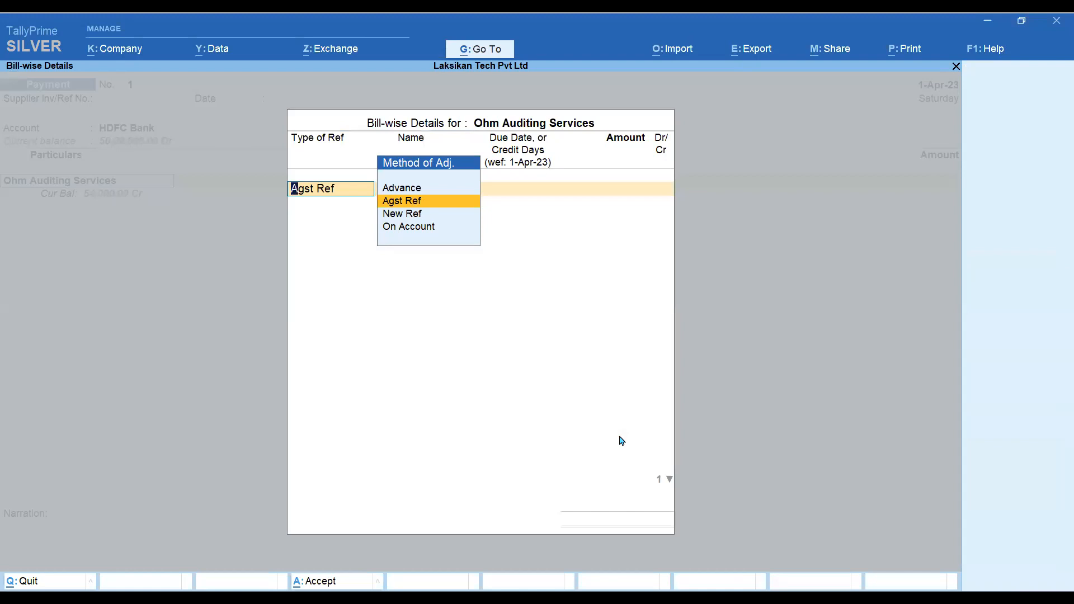
{"action": "key", "text": "BackSpace"}
{"action": "key", "text": "Escape"}
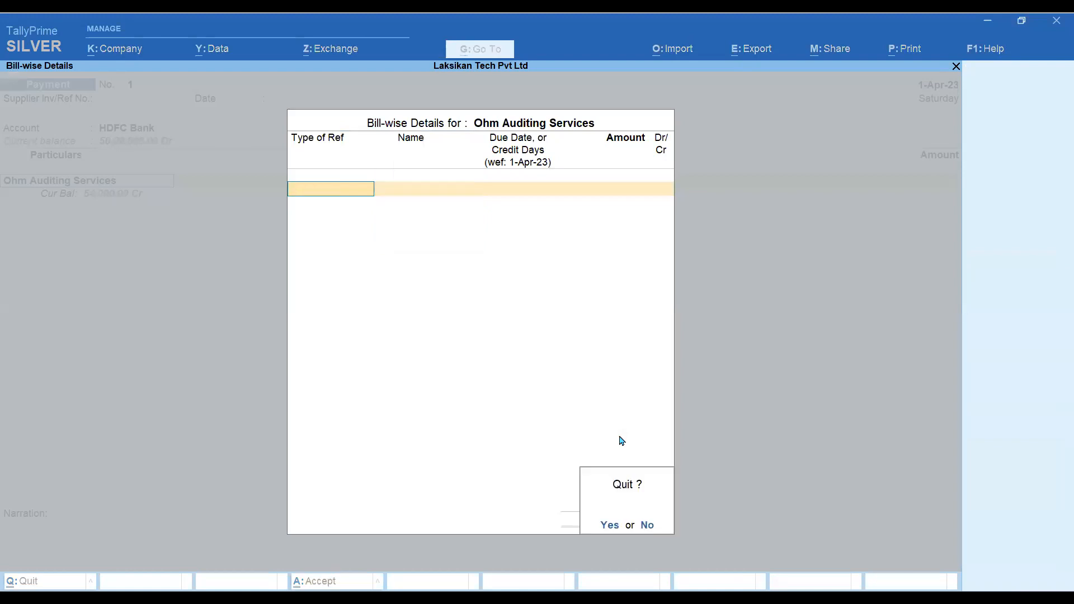
{"action": "key", "text": "Return"}
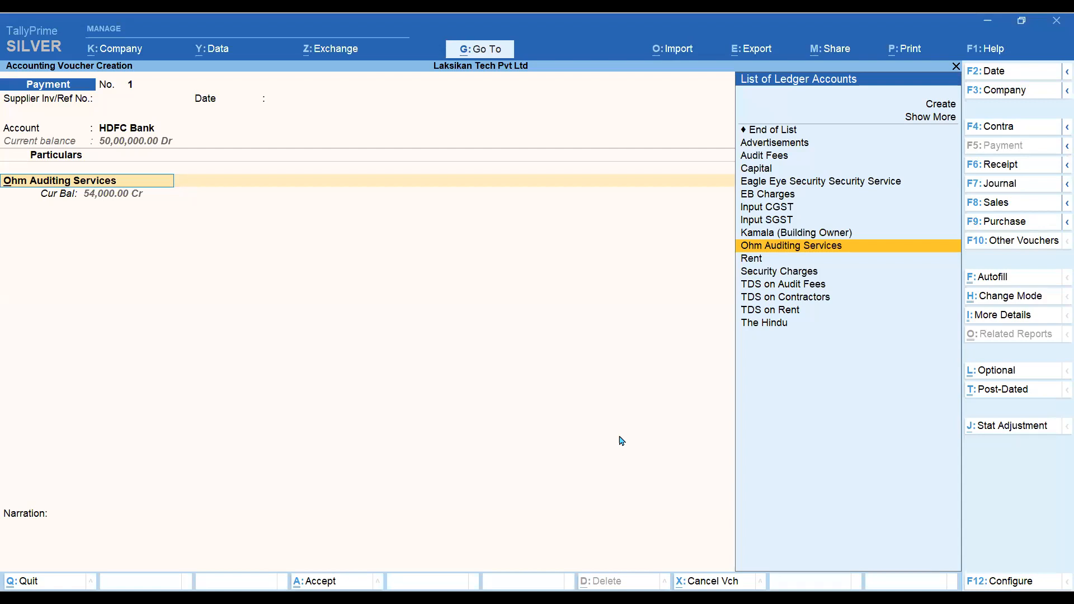
- Adjust the bill preallocation setting, then settle Ohm Auditing Services with Agst Ref
{"action": "key", "text": "F12"}
{"action": "key", "text": "Down"}
{"action": "key", "text": "Down"}
{"action": "key", "text": "Down"}
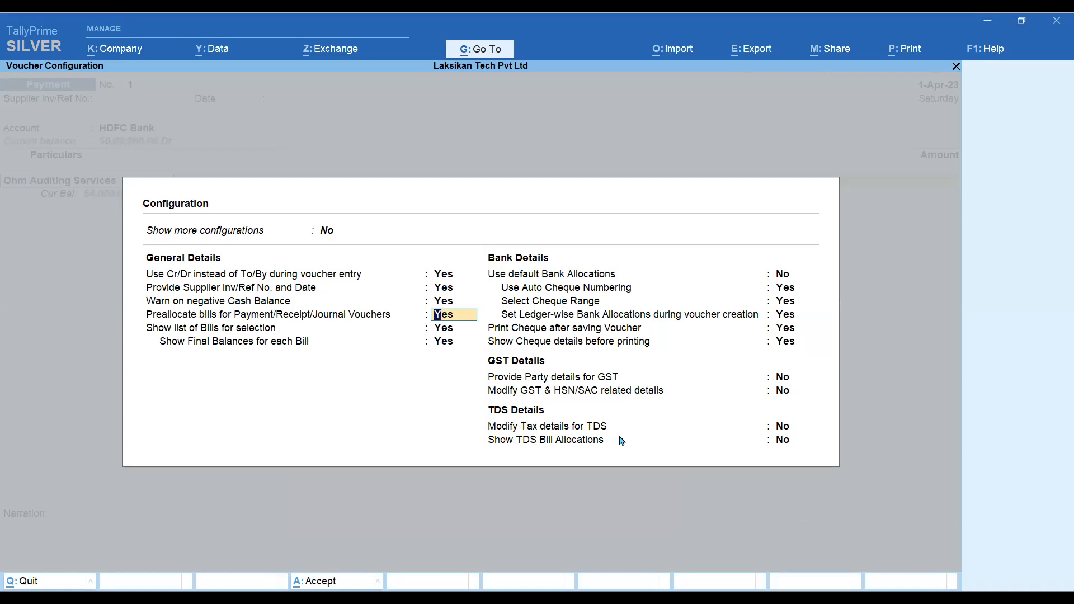
{"action": "key", "text": "ctrl+a"}
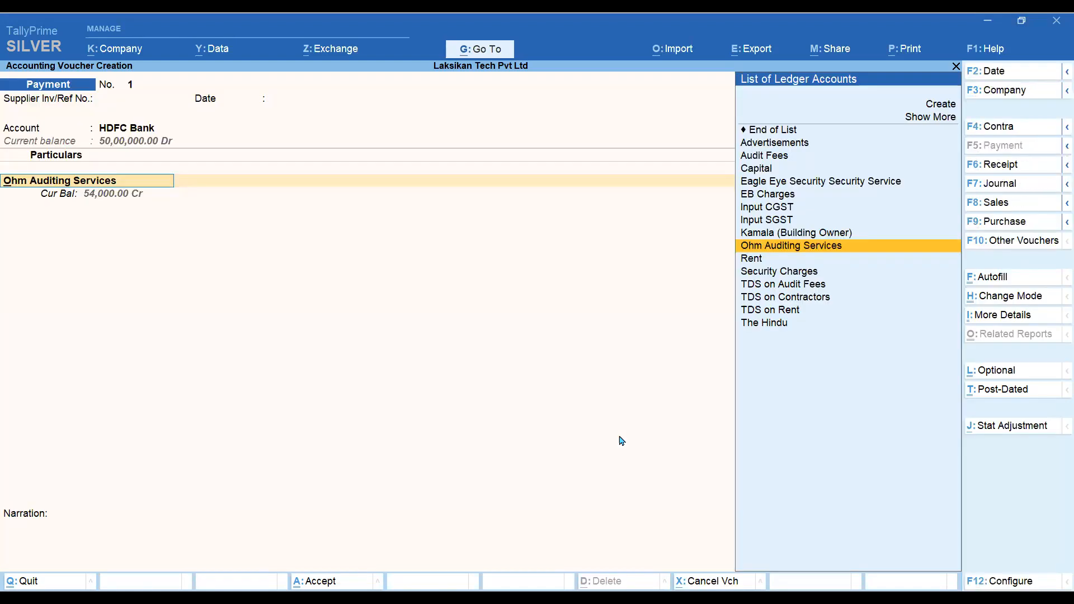
{"action": "key", "text": "Return"}
{"action": "key", "text": "Return"}
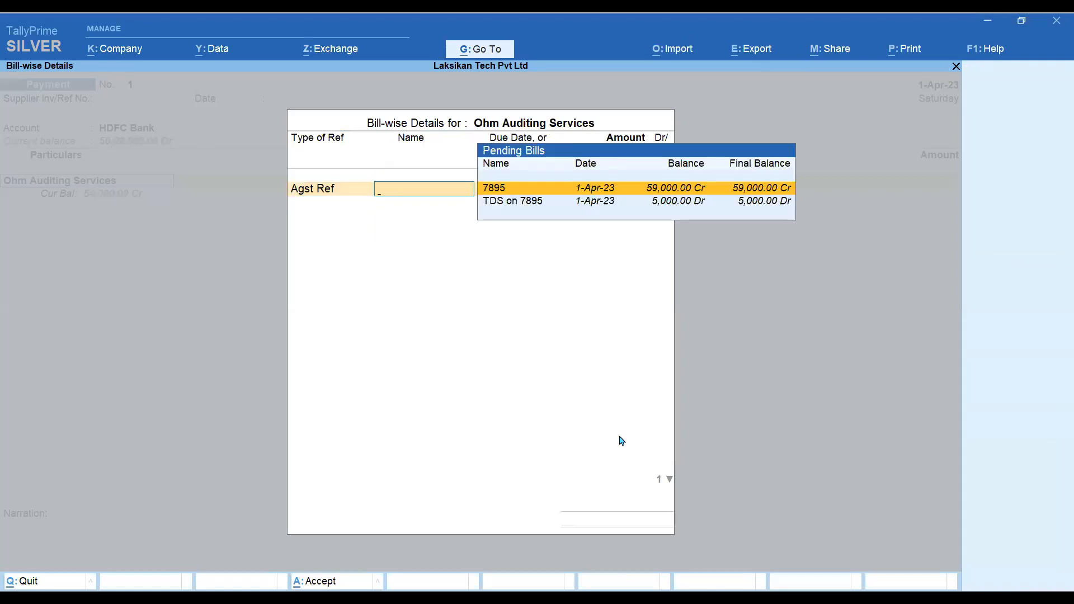
- Settle pending bill 7895 for its full 59,000 Dr
{"action": "key", "text": "Down"}
{"action": "key", "text": "Up"}
{"action": "key", "text": "Down"}
{"action": "key", "text": "Up"}
{"action": "key", "text": "Down"}
{"action": "key", "text": "Up"}
{"action": "key", "text": "Down"}
{"action": "key", "text": "Up"}
{"action": "key", "text": "Down"}
{"action": "key", "text": "Up"}
{"action": "key", "text": "Return"}
{"action": "key", "text": "Return"}
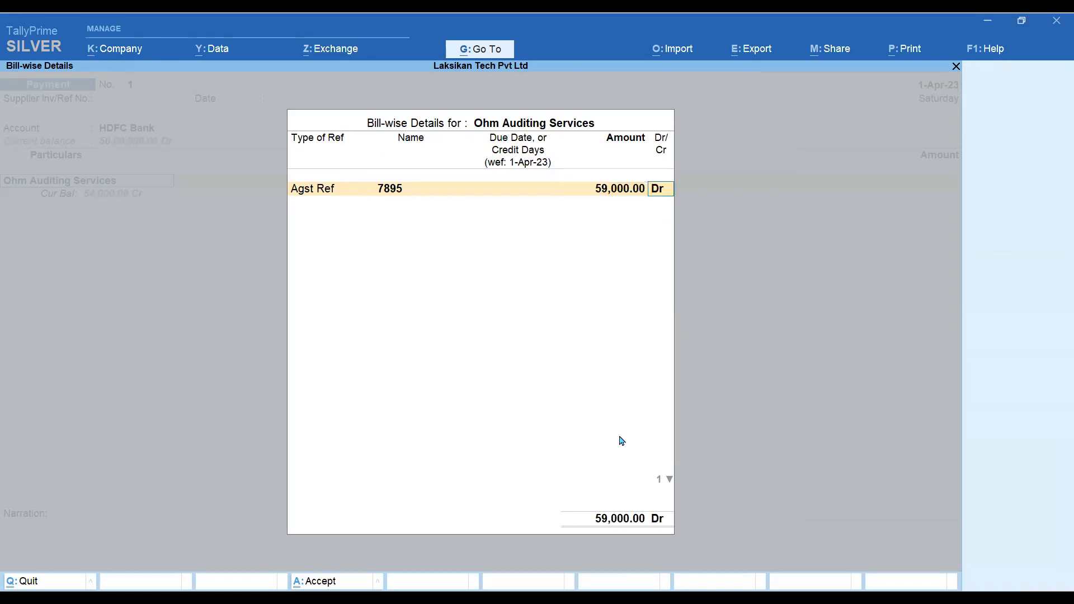
{"action": "key", "text": "Return"}
{"action": "key", "text": "Down"}
{"action": "key", "text": "Down"}
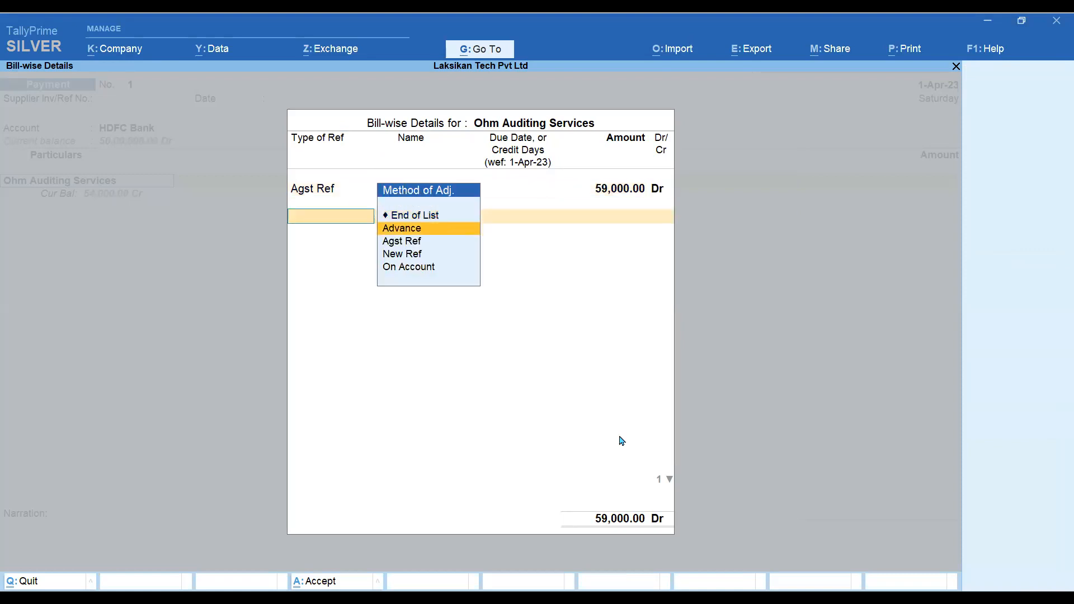
- Add an Agst Ref line for TDS on 7895 at 5,000 Cr, leaving a 54,000 payment
{"action": "key", "text": "Return"}
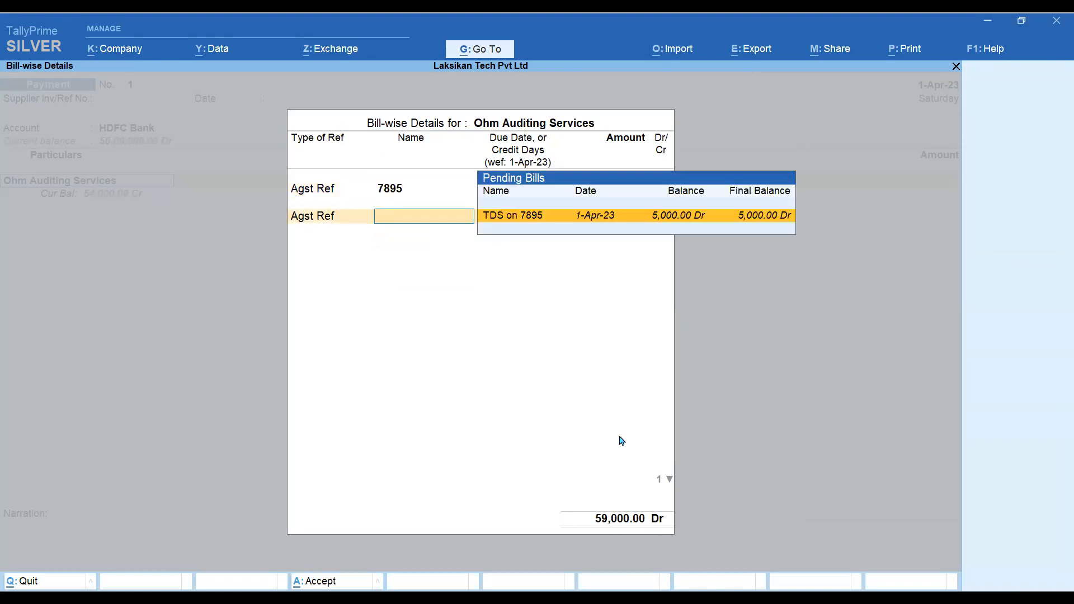
{"action": "key", "text": "Return"}
{"action": "key", "text": "Return"}
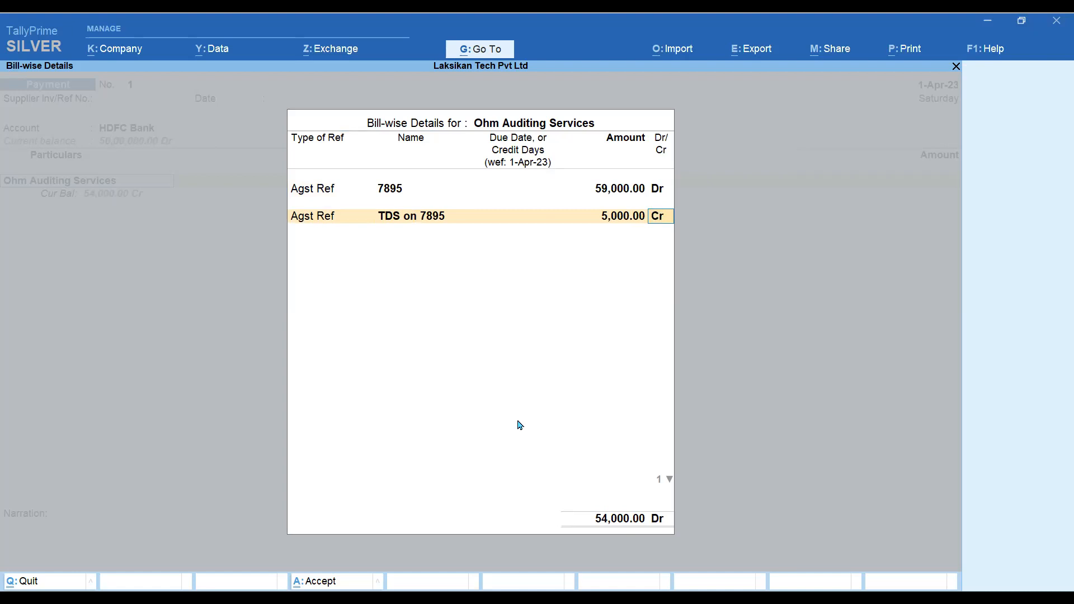
{"action": "key", "text": "Return"}
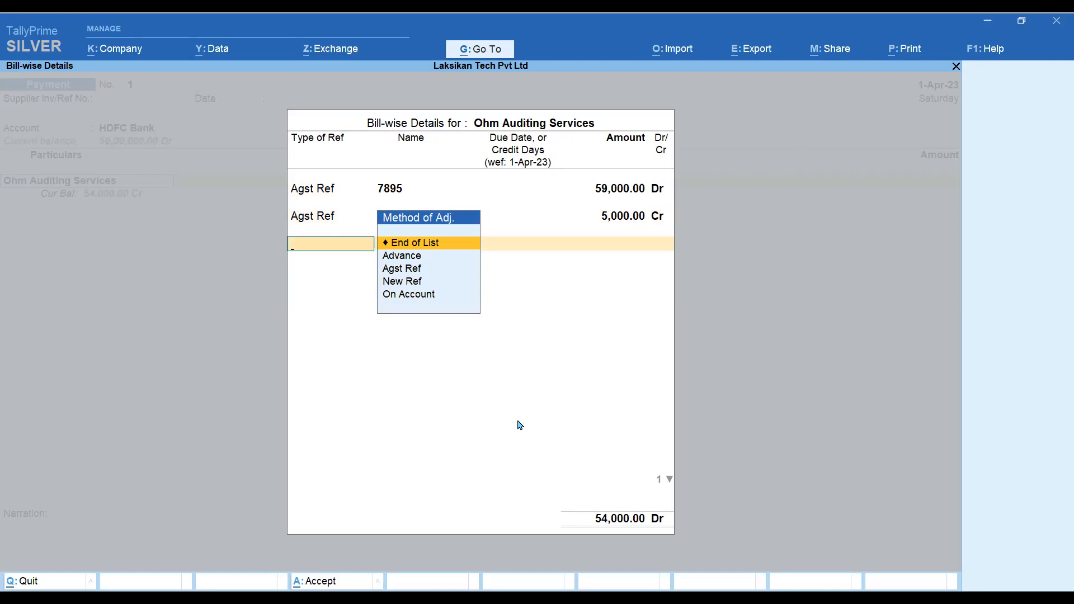
{"action": "key", "text": "Return"}
{"action": "key", "text": "Return"}
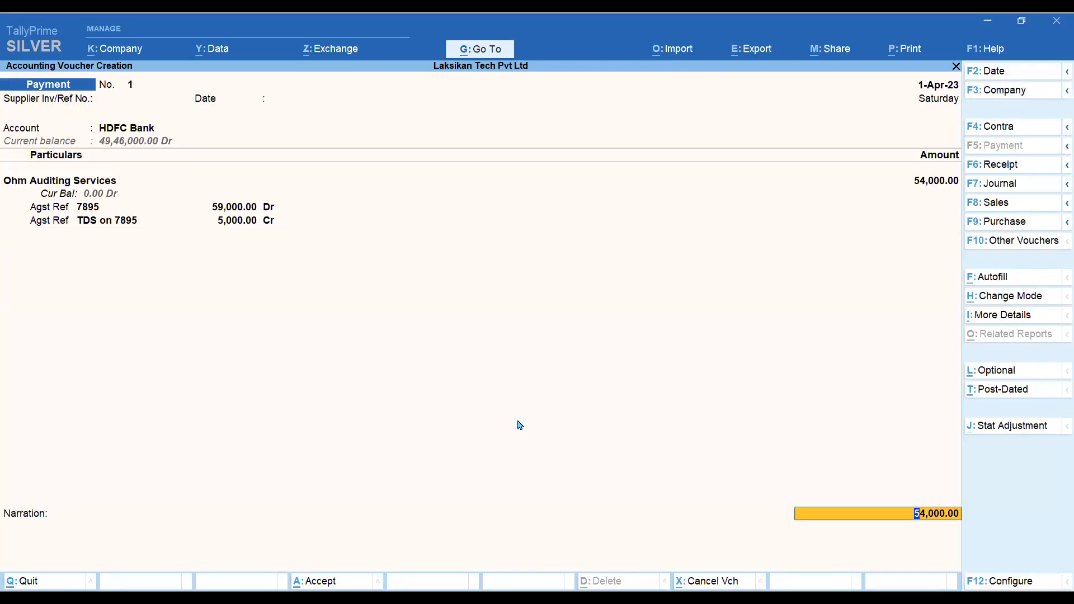
{"action": "key", "text": "Return"}
- Pay by cheque no. 784512 dated 1-Apr-23 favouring Ohm Auditing Services, and save the voucher
{"action": "key", "text": "Return"}
{"action": "key", "text": "Return"}
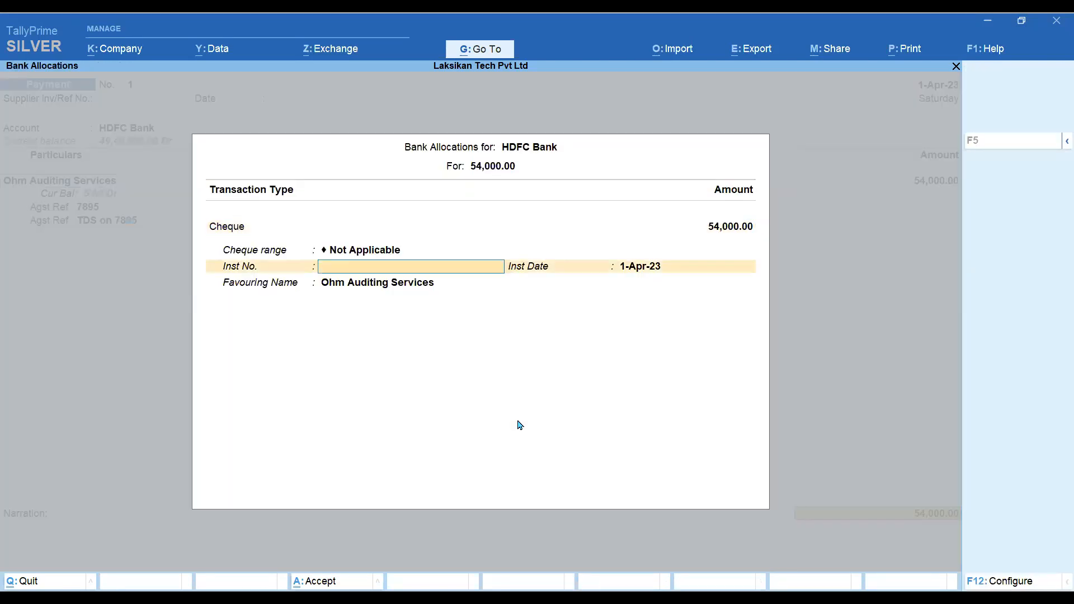
{"action": "type", "text": "784512"}
{"action": "key", "text": "Return"}
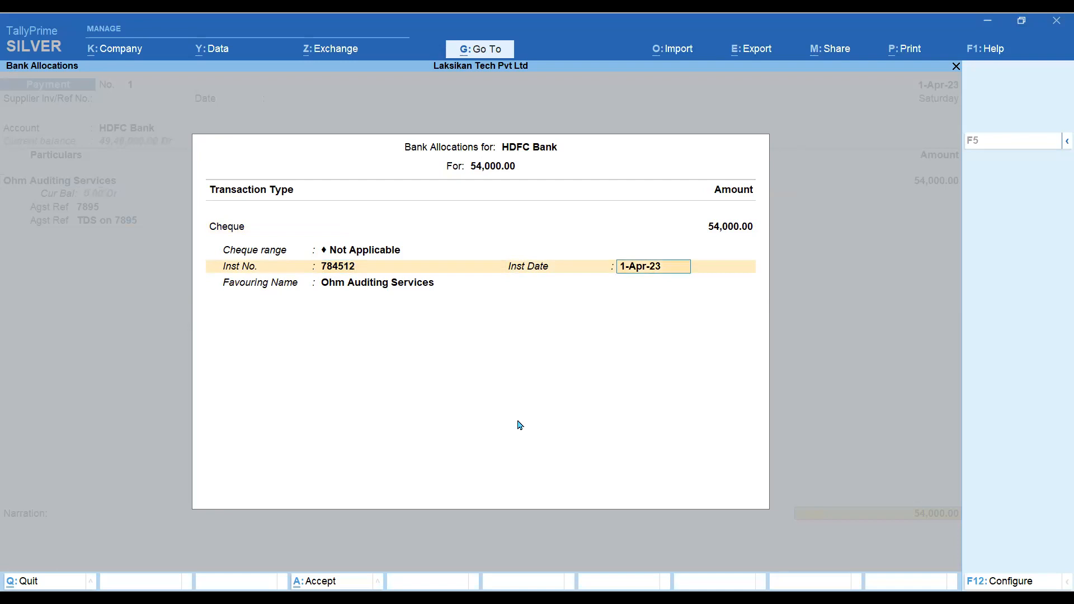
{"action": "key", "text": "Return"}
{"action": "key", "text": "Return"}
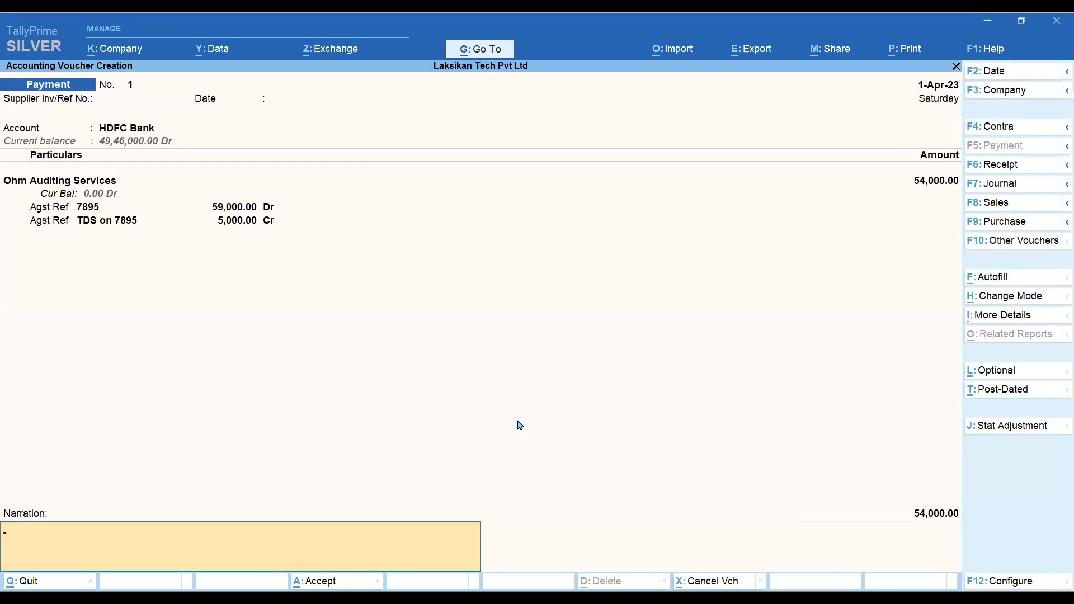
{"action": "key", "text": "Return"}
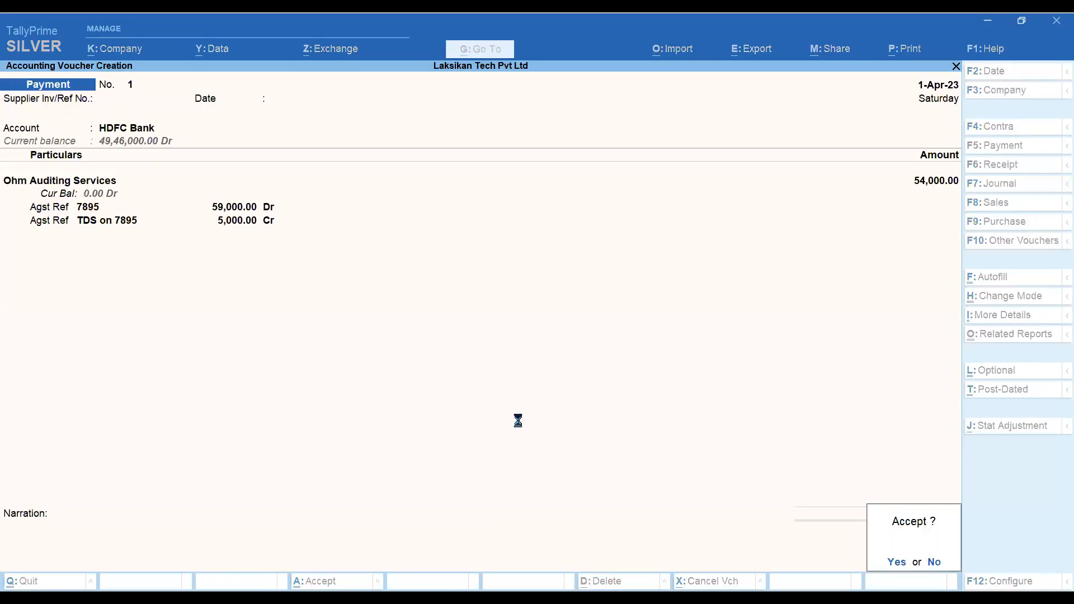
{"action": "key", "text": "Return"}
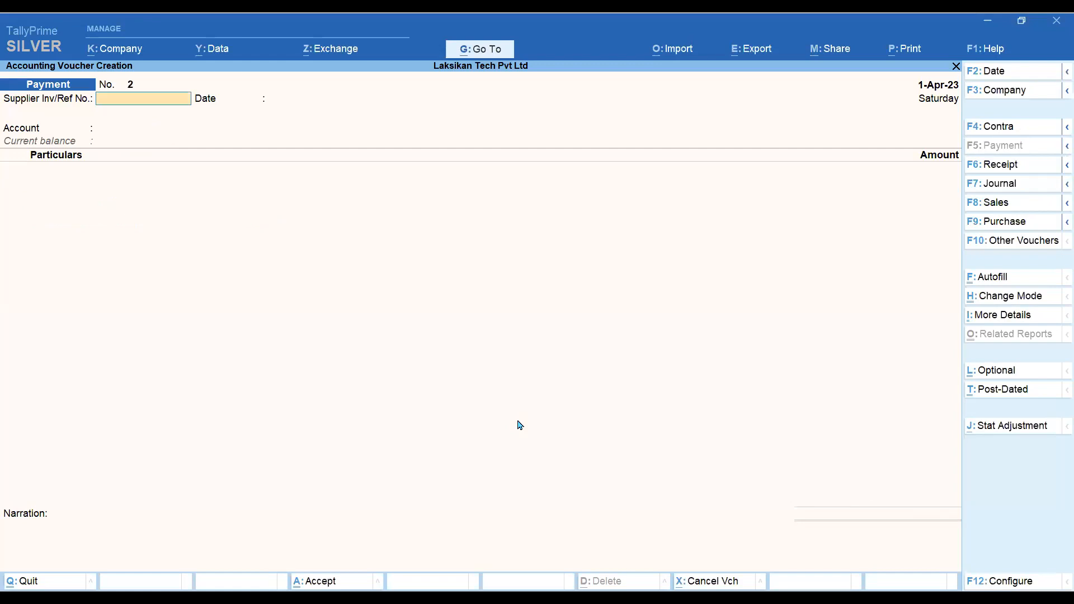
- Quit voucher entry and open the Ohm Auditing Services ledger, highlighting the HDFC Bank payment
{"action": "key", "text": "Escape"}
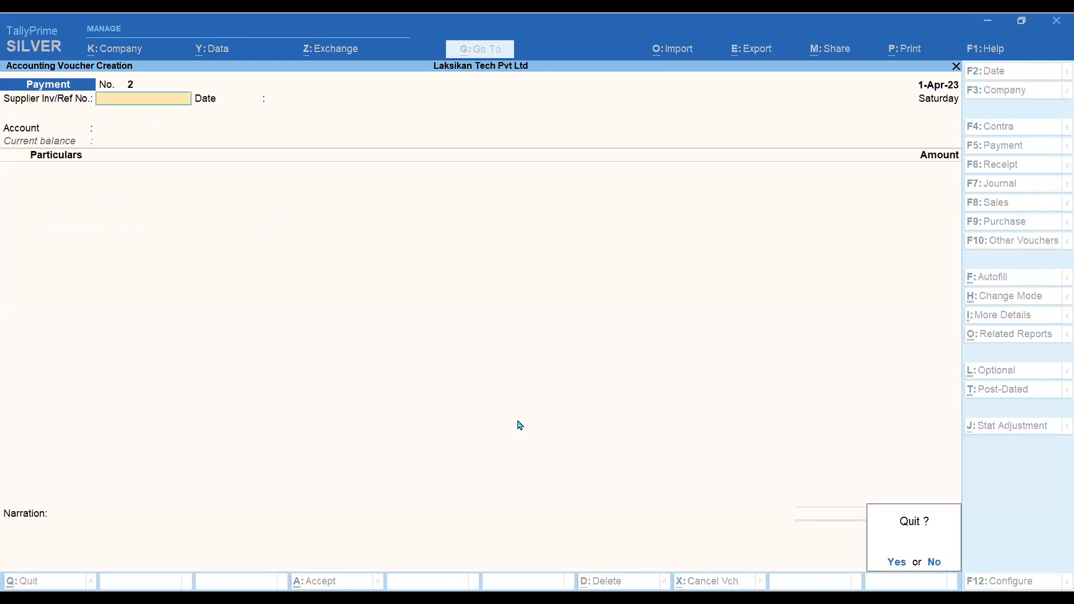
{"action": "key", "text": "y"}
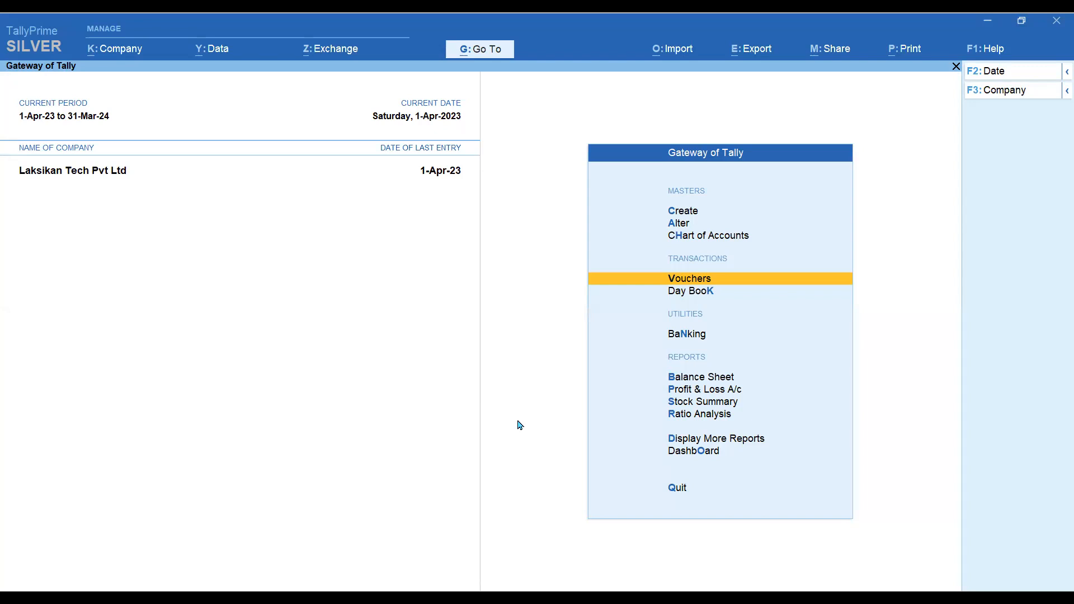
{"action": "key", "text": "d"}
{"action": "key", "text": "a"}
{"action": "key", "text": "l"}
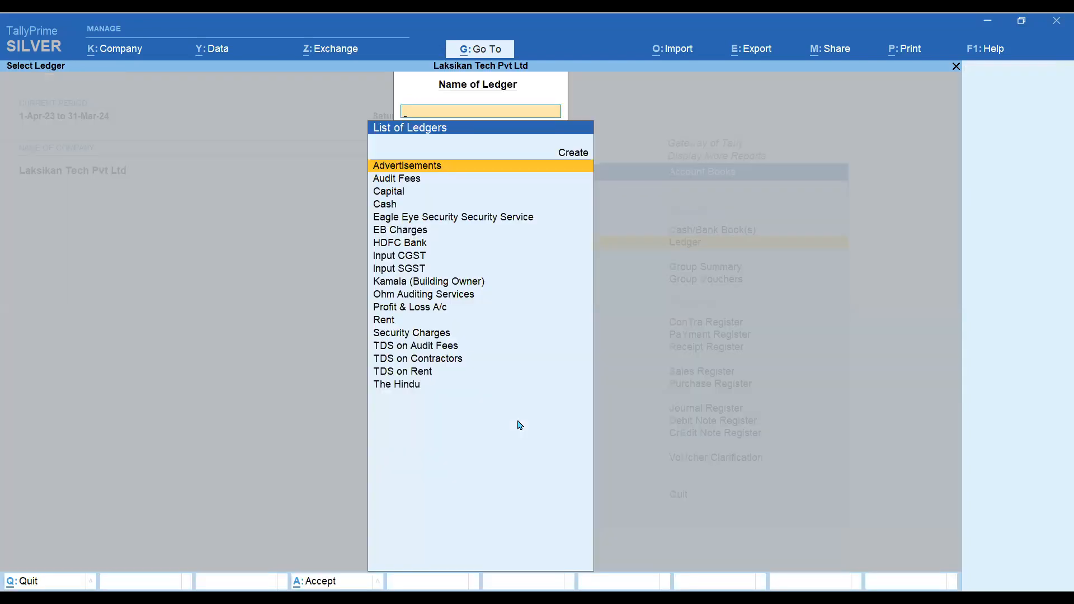
{"action": "key", "text": "Down"}
{"action": "key", "text": "Down"}
{"action": "key", "text": "Down"}
{"action": "key", "text": "Down"}
{"action": "key", "text": "Down"}
{"action": "key", "text": "Down"}
{"action": "key", "text": "Down"}
{"action": "key", "text": "Down"}
{"action": "key", "text": "Down"}
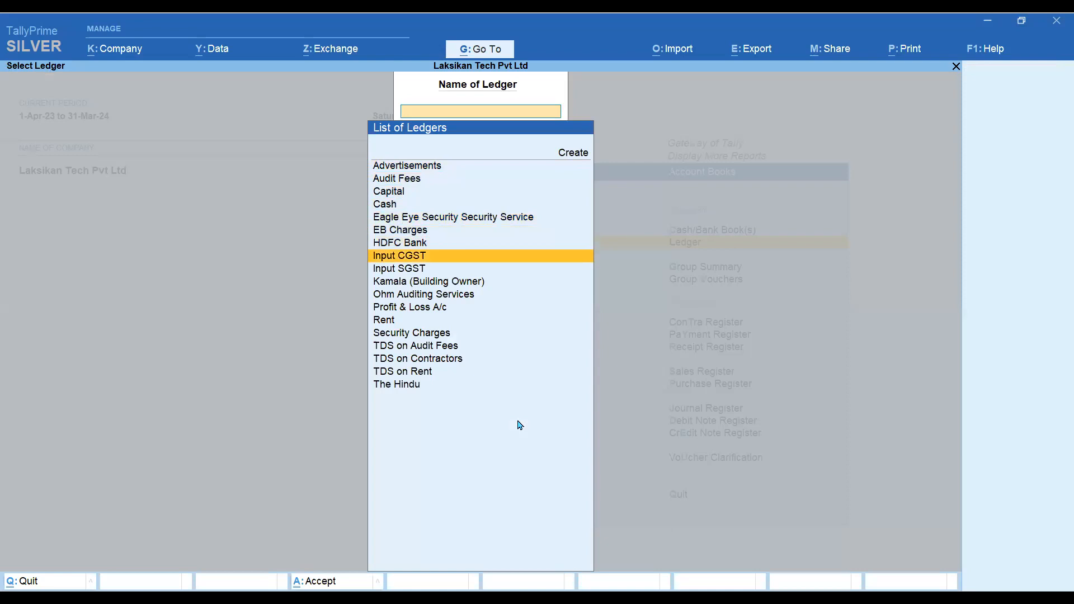
{"action": "key", "text": "Down"}
{"action": "key", "text": "Return"}
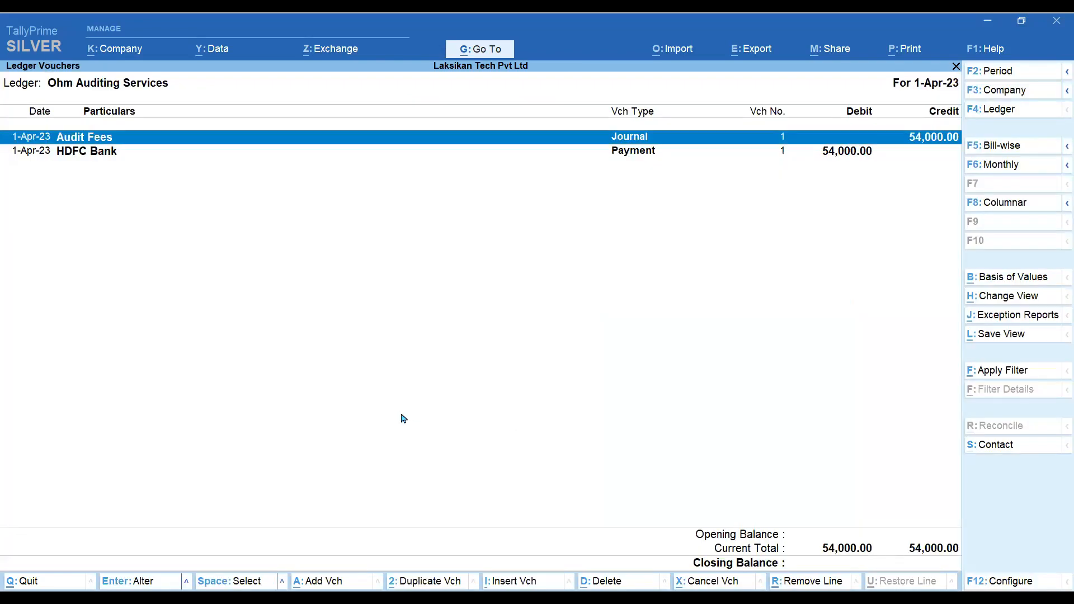
{"action": "key", "text": "Down"}
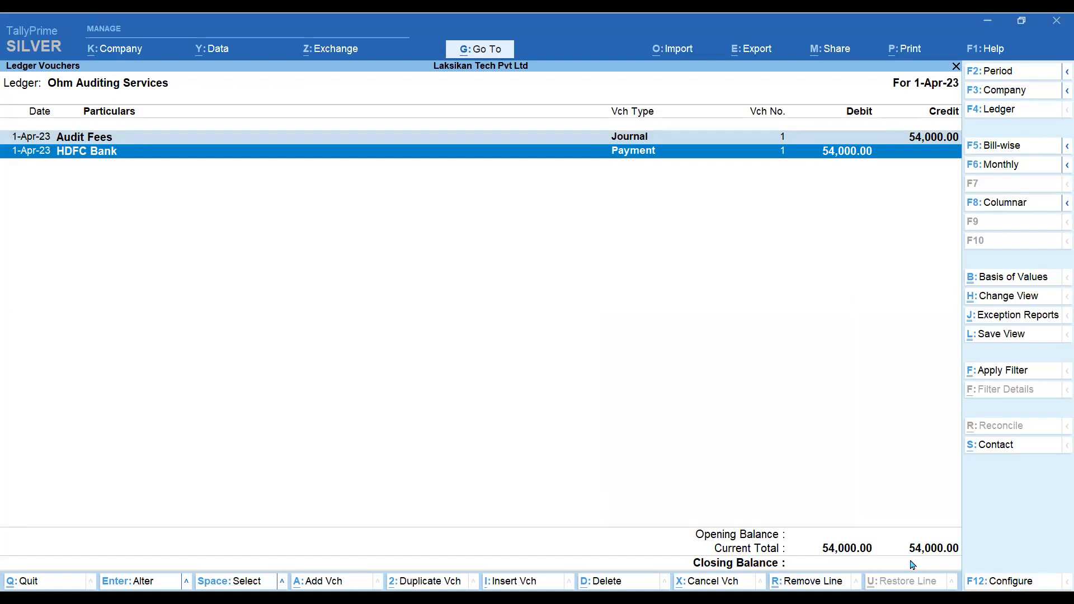
- Return to Gateway of Tally and open Banking > Payment Advice for Ohm Auditing Services
{"action": "key", "text": "Escape"}
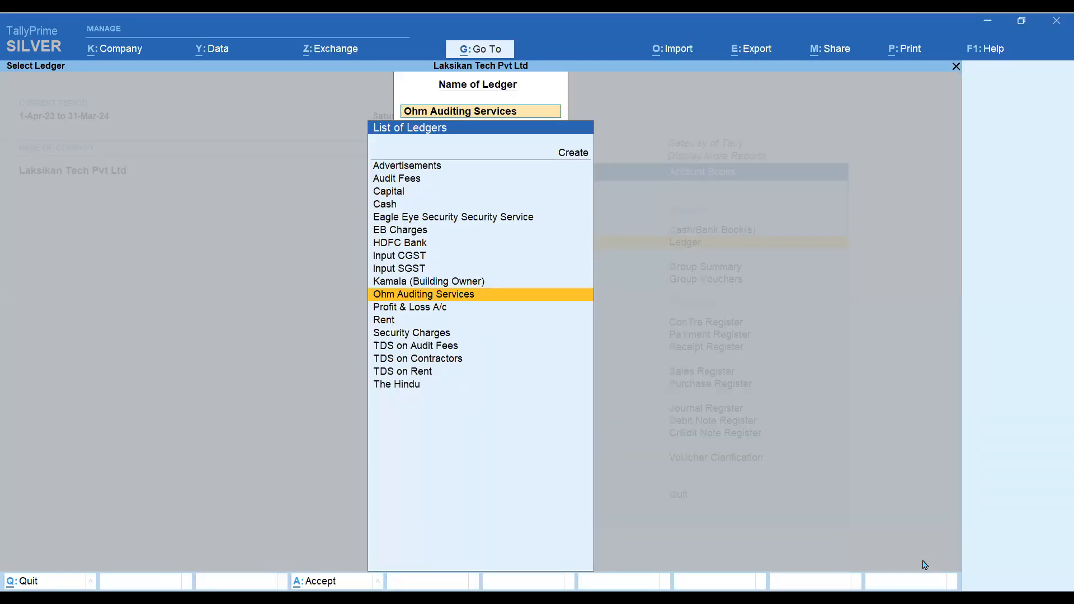
{"action": "key", "text": "Escape"}
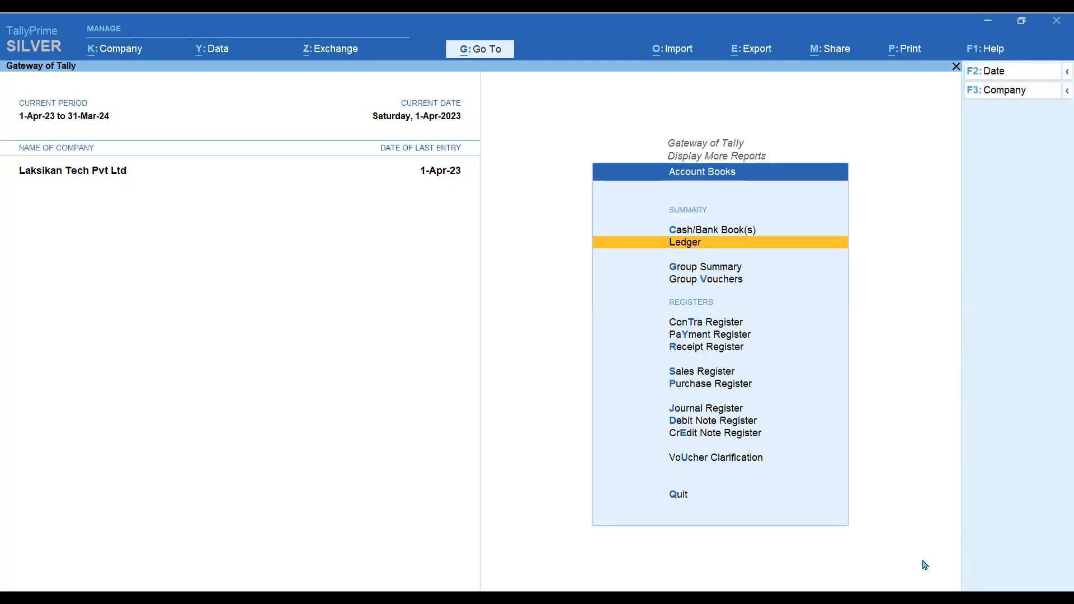
{"action": "key", "text": "Escape"}
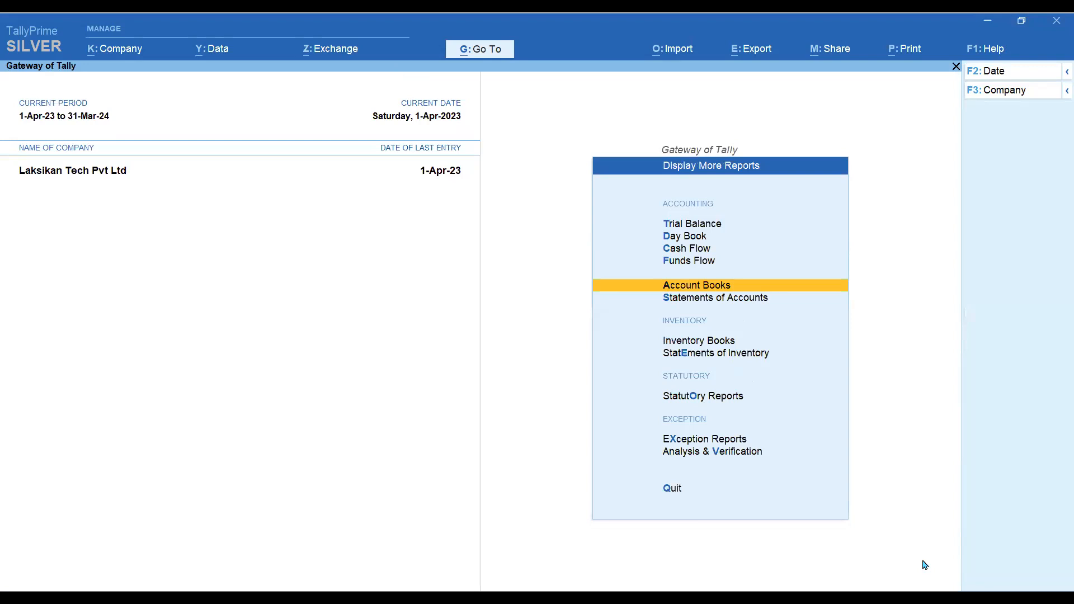
{"action": "key", "text": "Escape"}
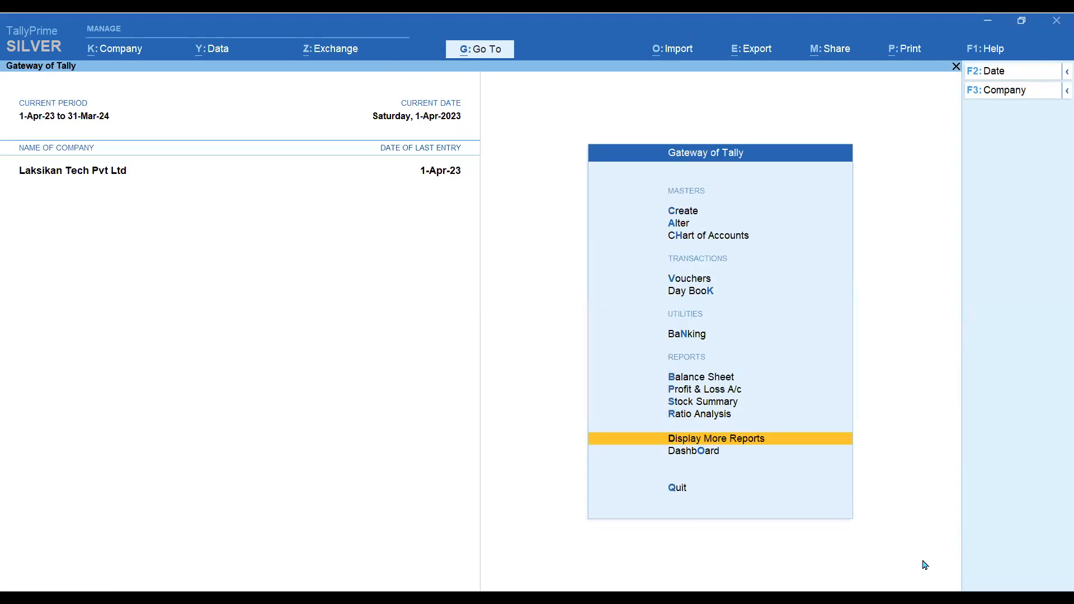
{"action": "key", "text": "Up"}
{"action": "key", "text": "Up"}
{"action": "key", "text": "Up"}
{"action": "key", "text": "Up"}
{"action": "key", "text": "Up"}
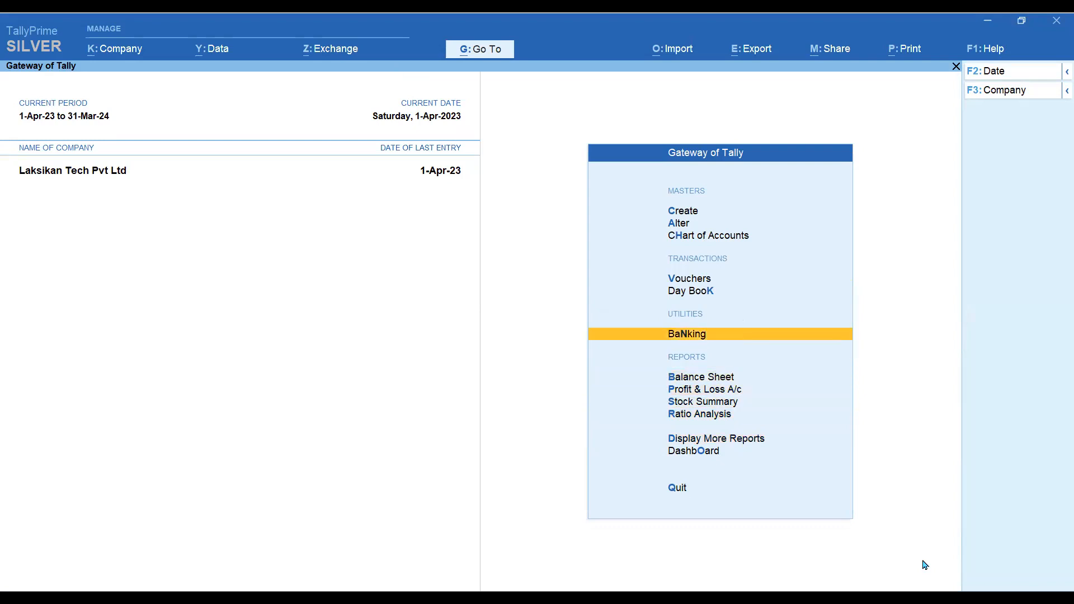
{"action": "key", "text": "Return"}
{"action": "key", "text": "Down"}
{"action": "key", "text": "Down"}
{"action": "key", "text": "Down"}
{"action": "key", "text": "Down"}
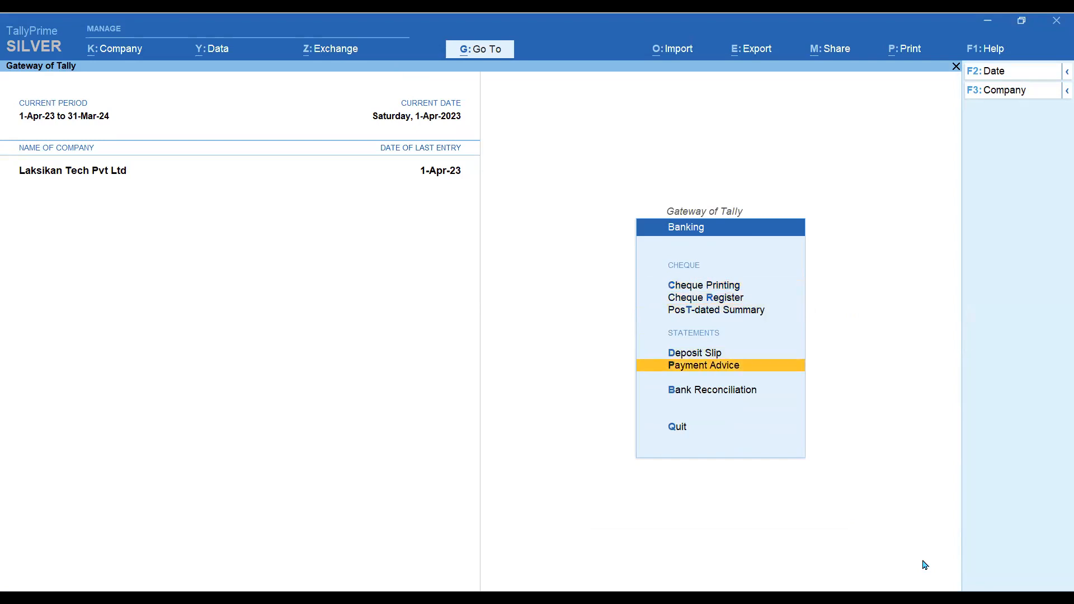
{"action": "key", "text": "Return"}
{"action": "key", "text": "Down"}
{"action": "key", "text": "Down"}
{"action": "key", "text": "Down"}
{"action": "key", "text": "Down"}
{"action": "key", "text": "Down"}
{"action": "key", "text": "Down"}
{"action": "key", "text": "Down"}
{"action": "key", "text": "Down"}
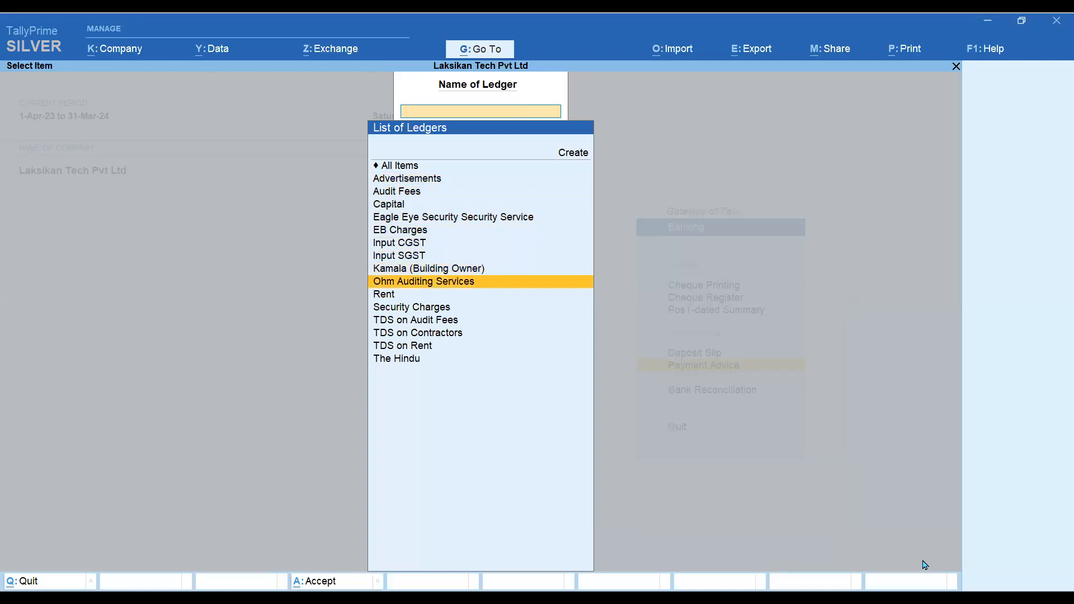
{"action": "key", "text": "Return"}
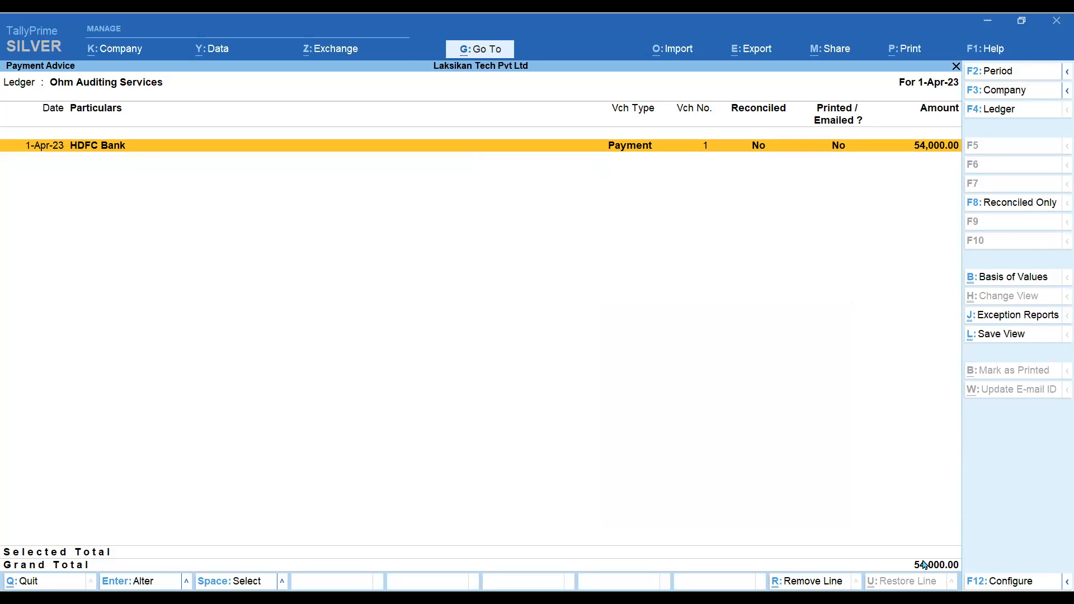
- Select the HDFC Bank payment and preview its advice at full width: 59,000 less 5,000 TDS, net 54,000
{"action": "key", "text": "space"}
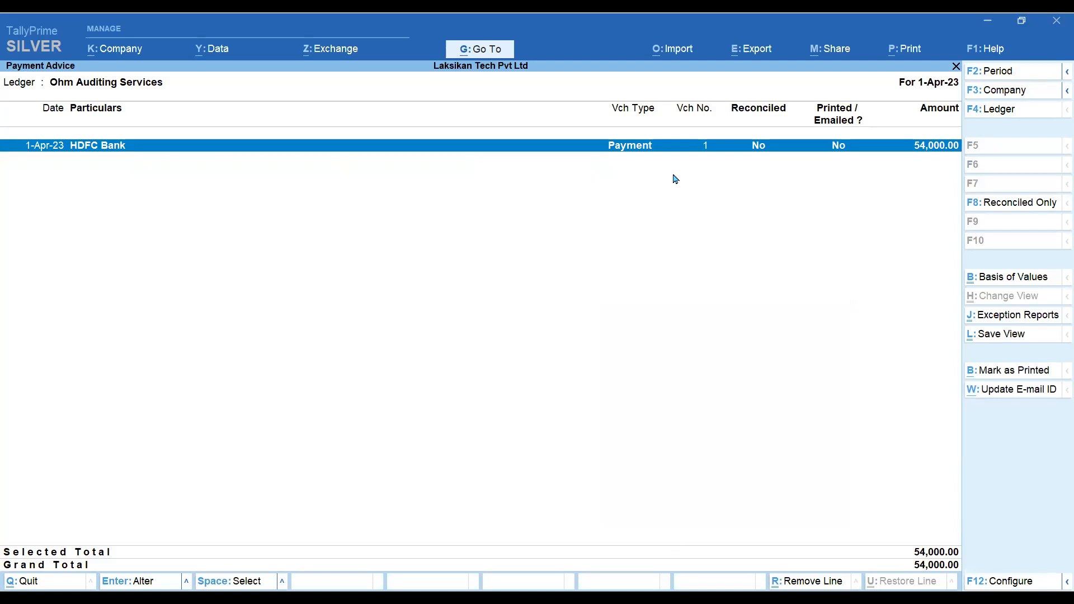
{"action": "key", "text": "ctrl"}
{"action": "key", "text": "ctrl+p"}
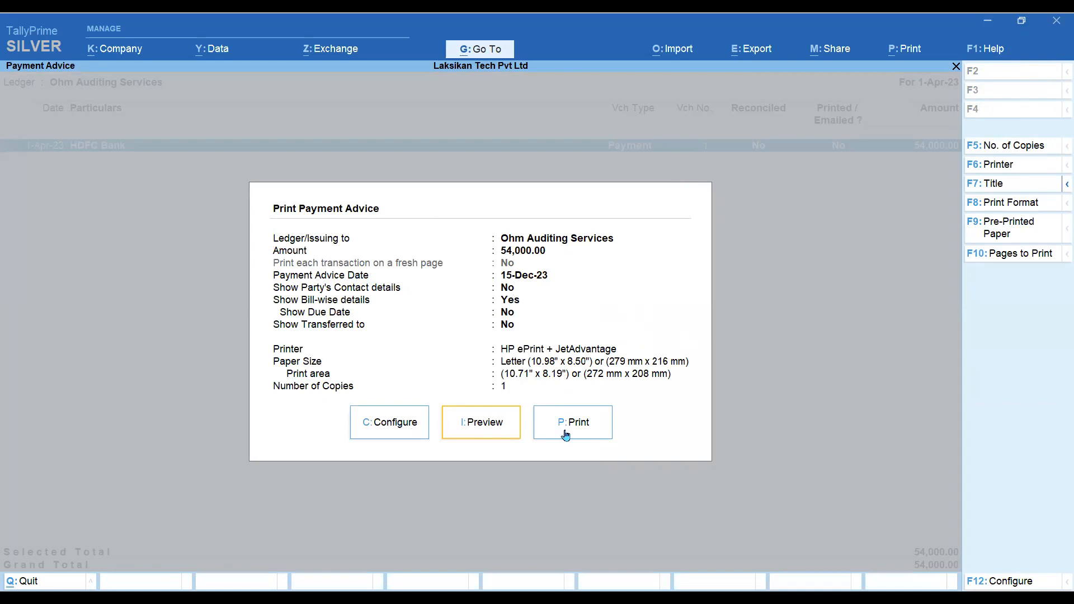
{"action": "left_click", "coordinate": [503, 428]}
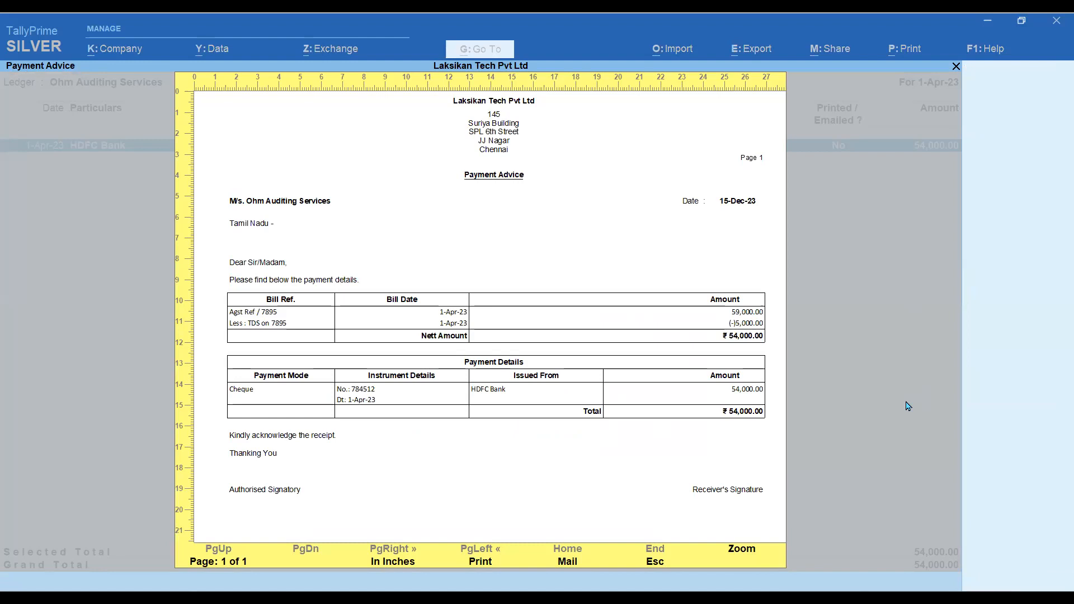
{"action": "key", "text": "alt+z"}
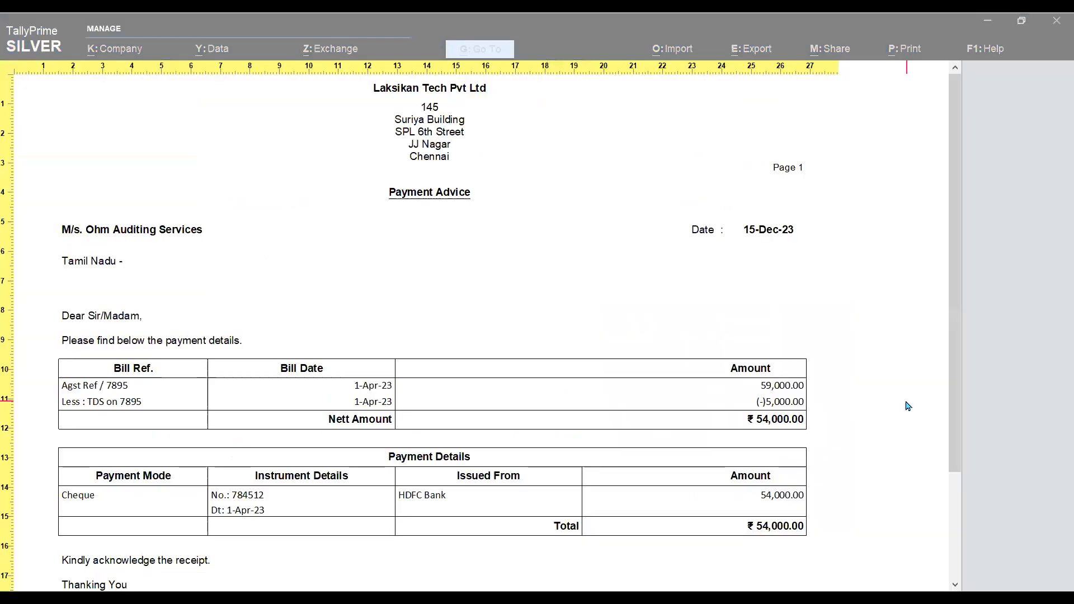
- Review the whole-page Payment Advice preview with its ₹54,000.00 cheque total, then close it
{"action": "scroll", "coordinate": [915, 402], "scroll_direction": "down", "scroll_amount": 1}
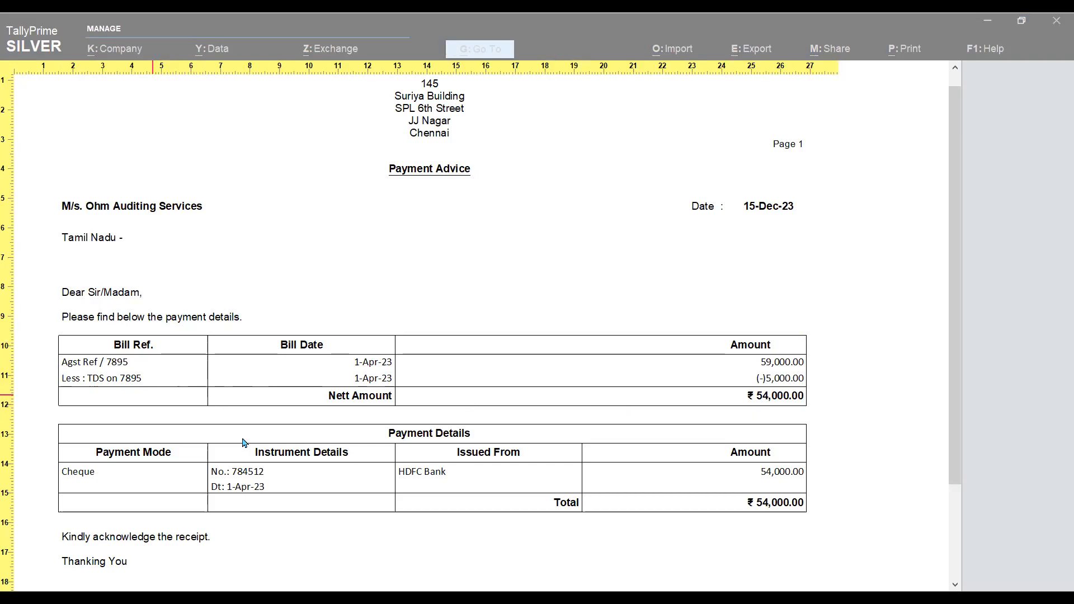
{"action": "scroll", "coordinate": [284, 456], "scroll_direction": "down", "scroll_amount": 1}
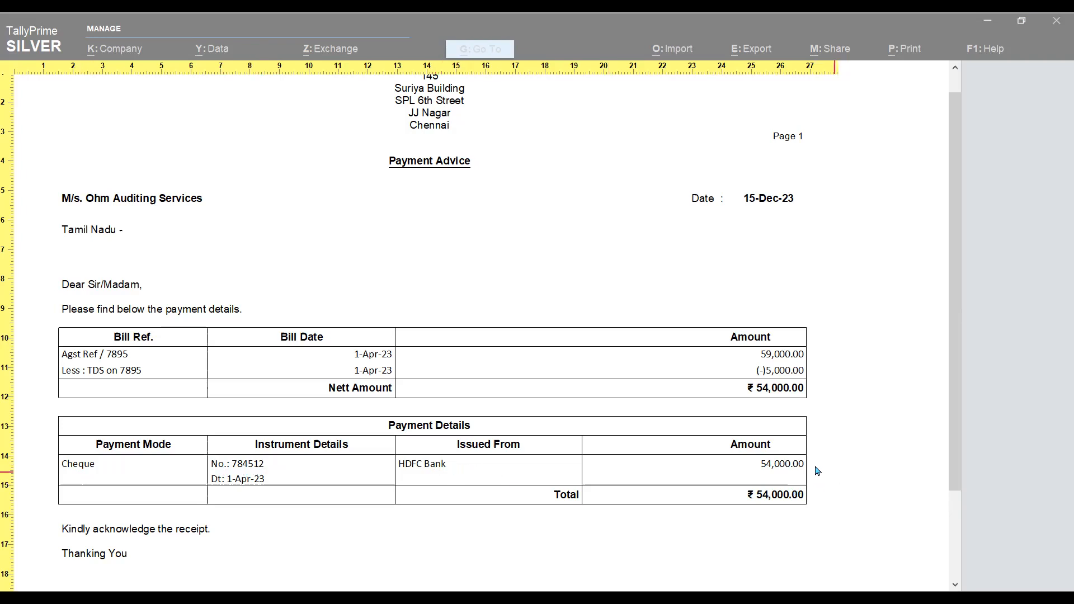
{"action": "scroll", "coordinate": [785, 486], "scroll_direction": "down", "scroll_amount": 3}
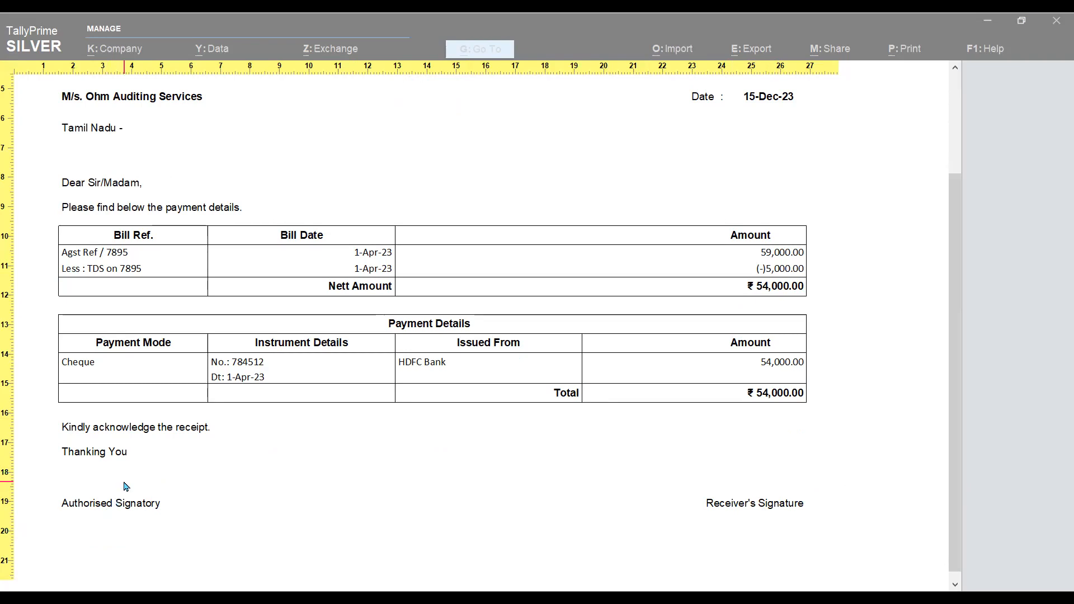
{"action": "scroll", "coordinate": [416, 508], "scroll_direction": "up", "scroll_amount": 1}
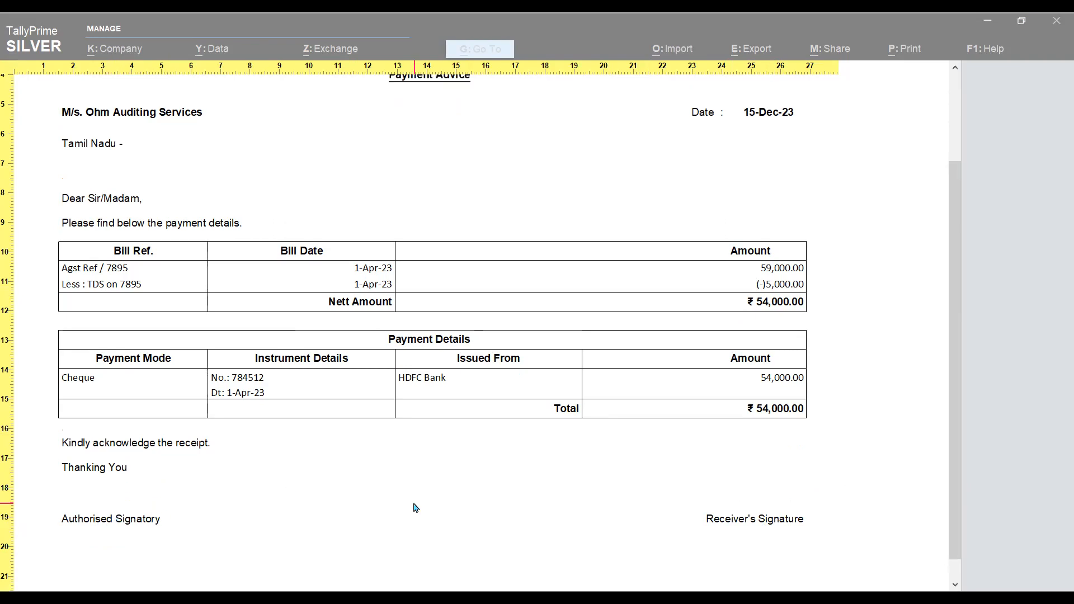
{"action": "scroll", "coordinate": [416, 507], "scroll_direction": "up", "scroll_amount": 4}
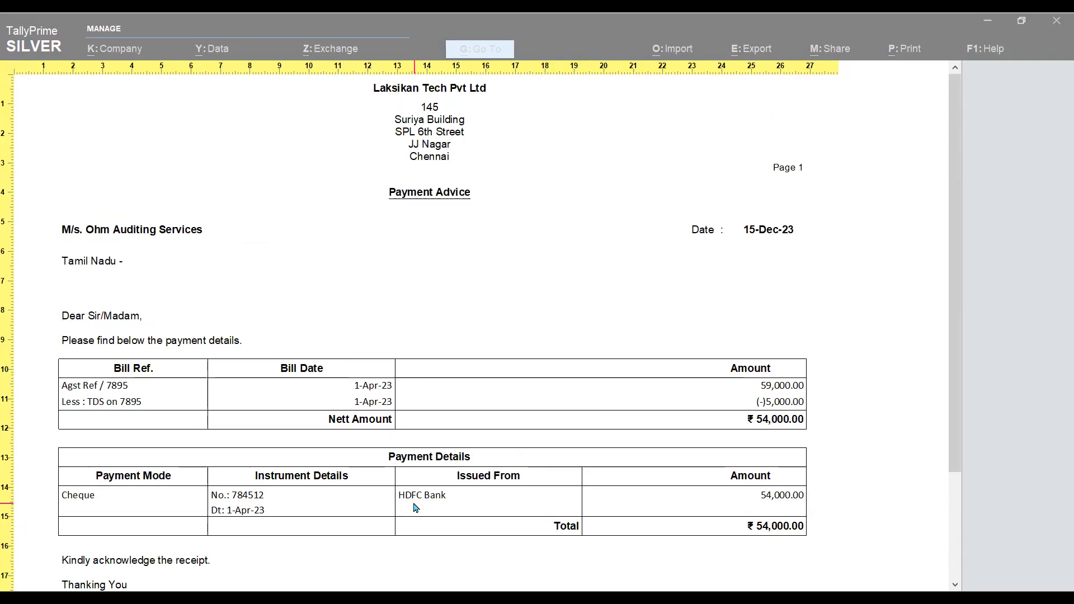
{"action": "left_click", "coordinate": [416, 508]}
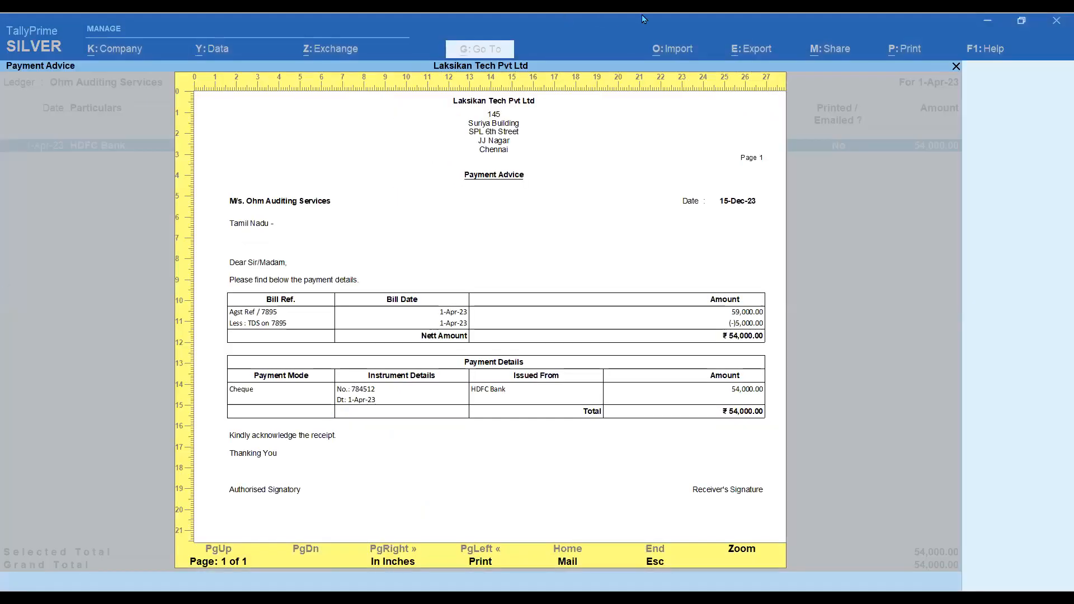
{"action": "key", "text": "Escape"}
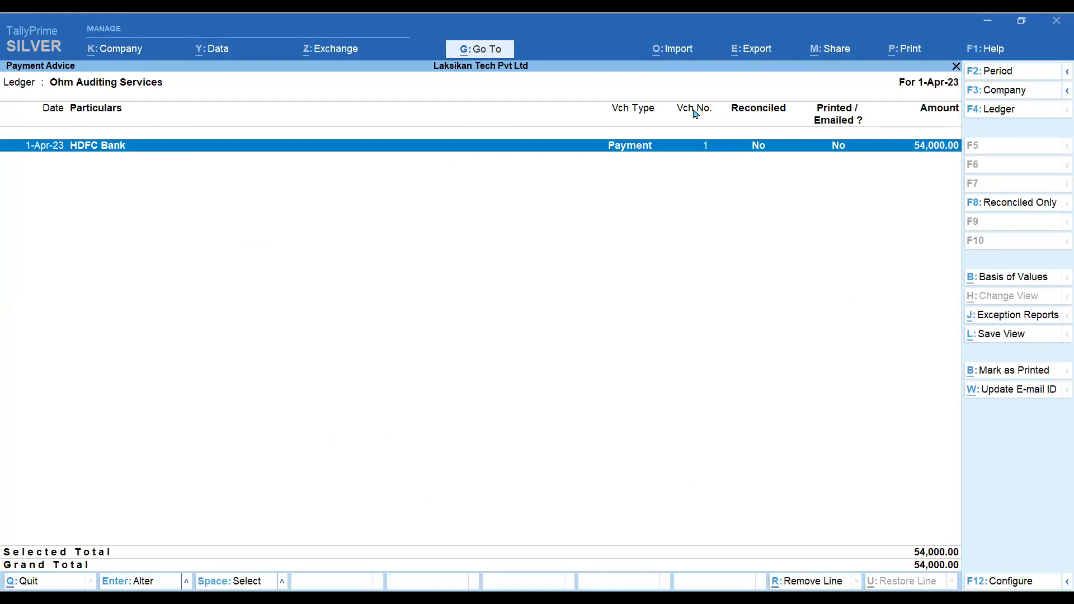
- Try e-mailing the current payment advice and dismiss the missing e-mail address warning
{"action": "key", "text": "alt+m"}
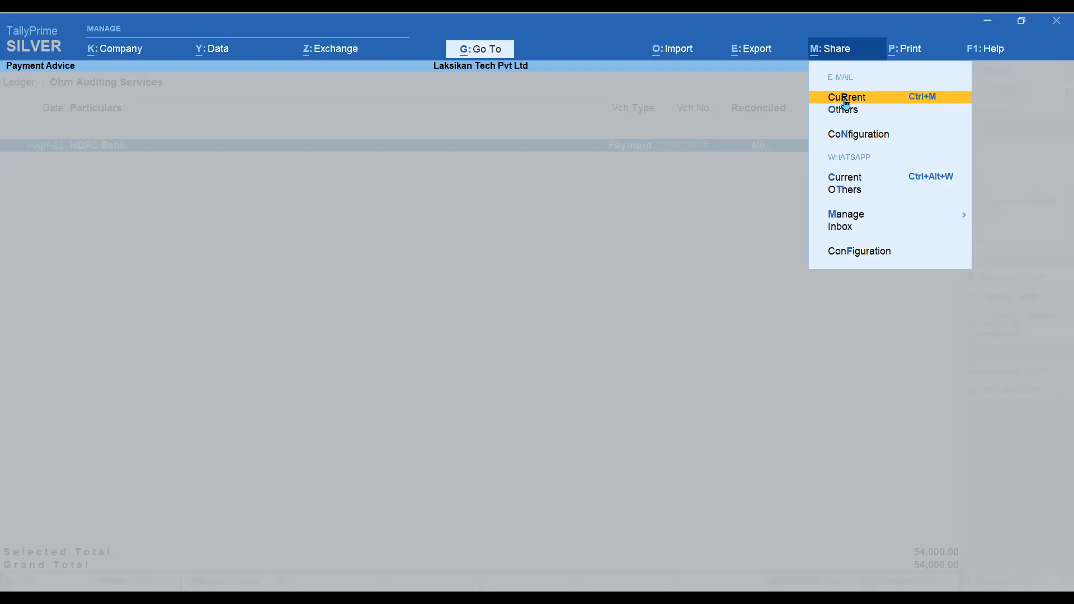
{"action": "key", "text": "Return"}
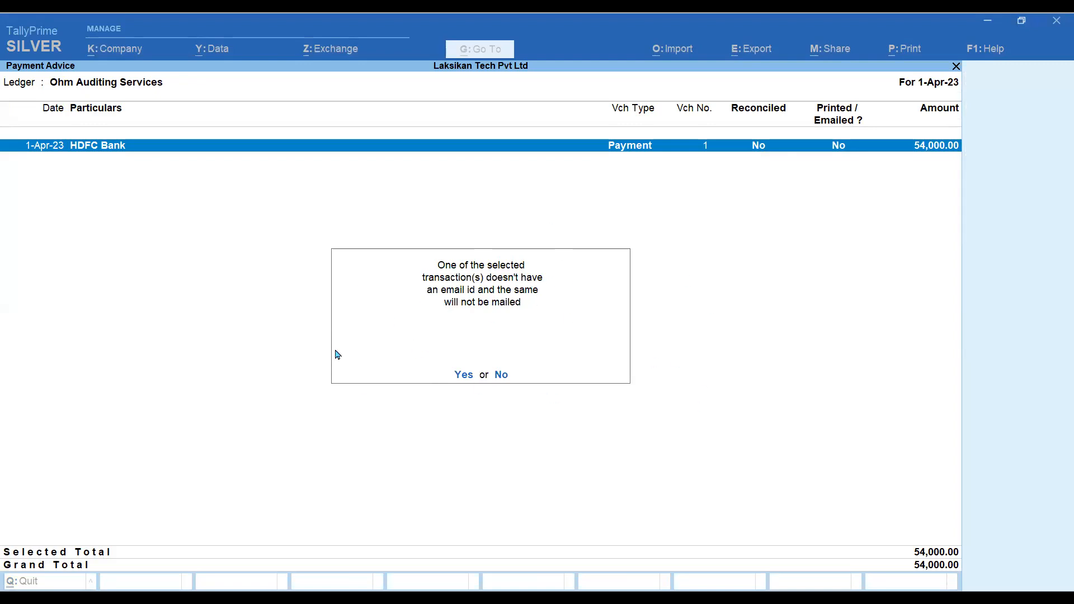
{"action": "key", "text": "Escape"}
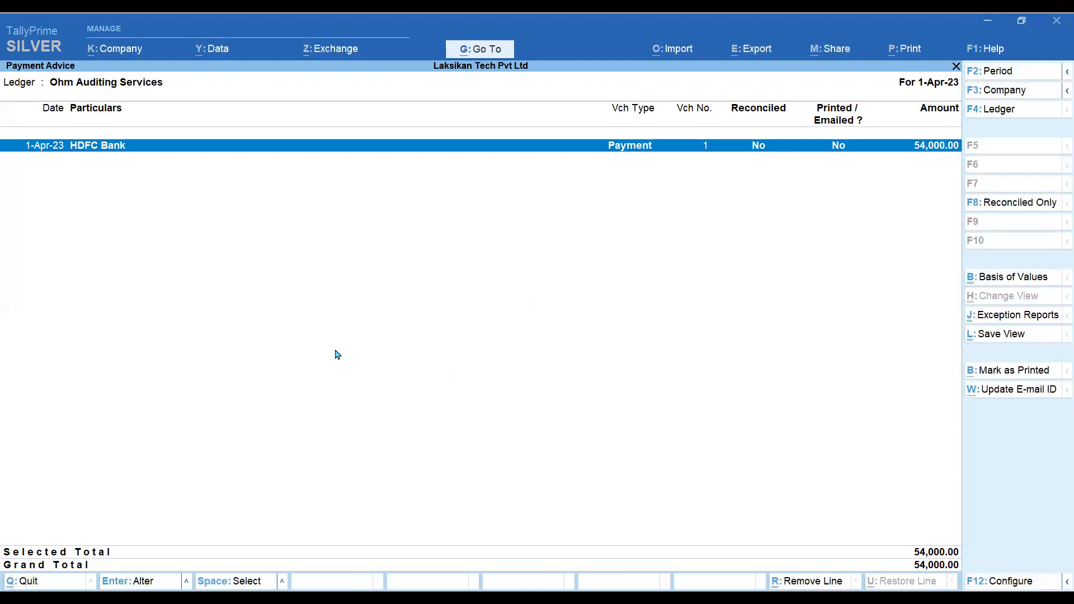
- Check the HDFC Bank payment voucher without changes, then bring up print settings for the 54,000 advice
{"action": "key", "text": "Return"}
{"action": "key", "text": "Escape"}
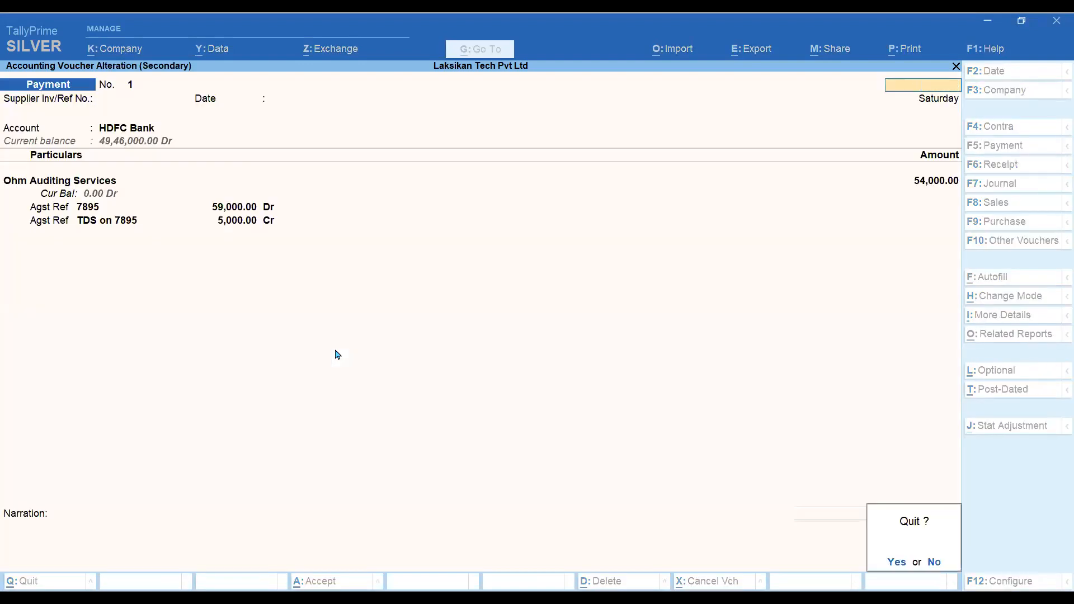
{"action": "key", "text": "Return"}
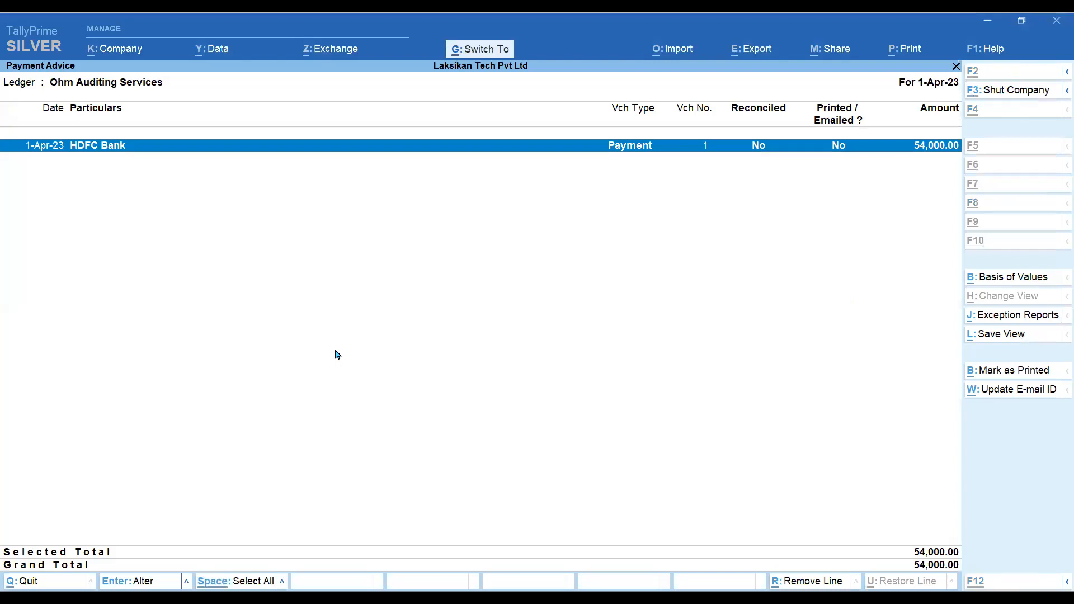
{"action": "key", "text": "ctrl+p"}
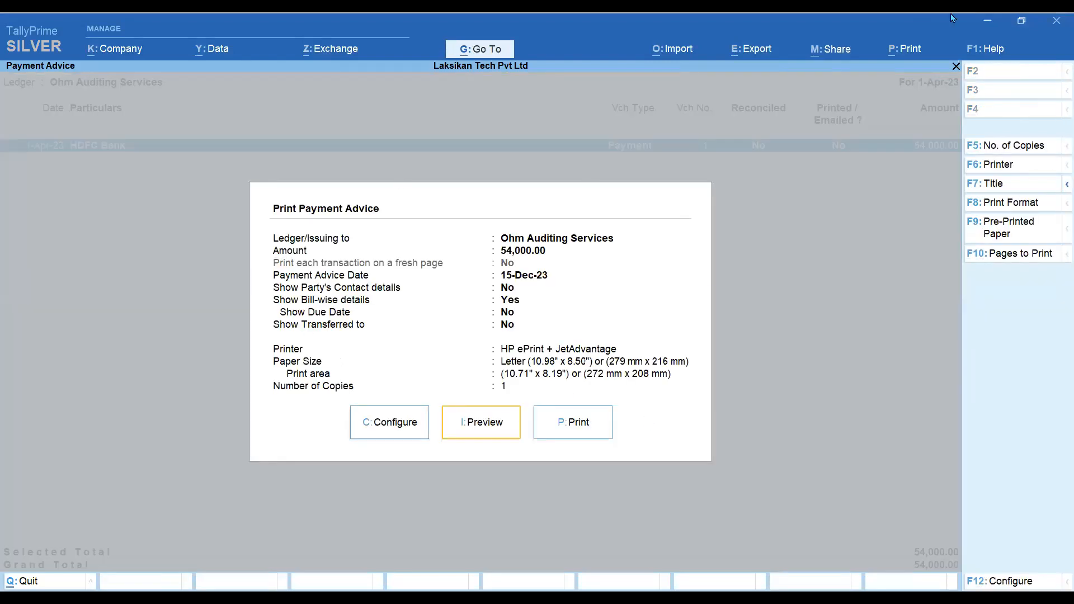
- Close the sharing options, print settings, Payment Advice report and ledger selection to reach Gateway of Tally
{"action": "left_click", "coordinate": [830, 49]}
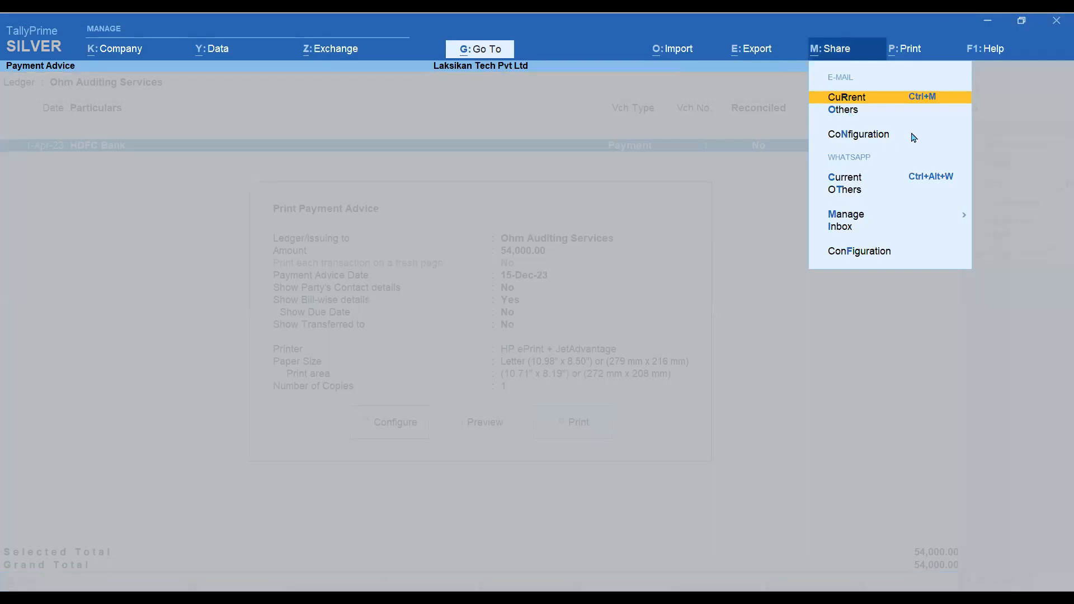
{"action": "key", "text": "Escape"}
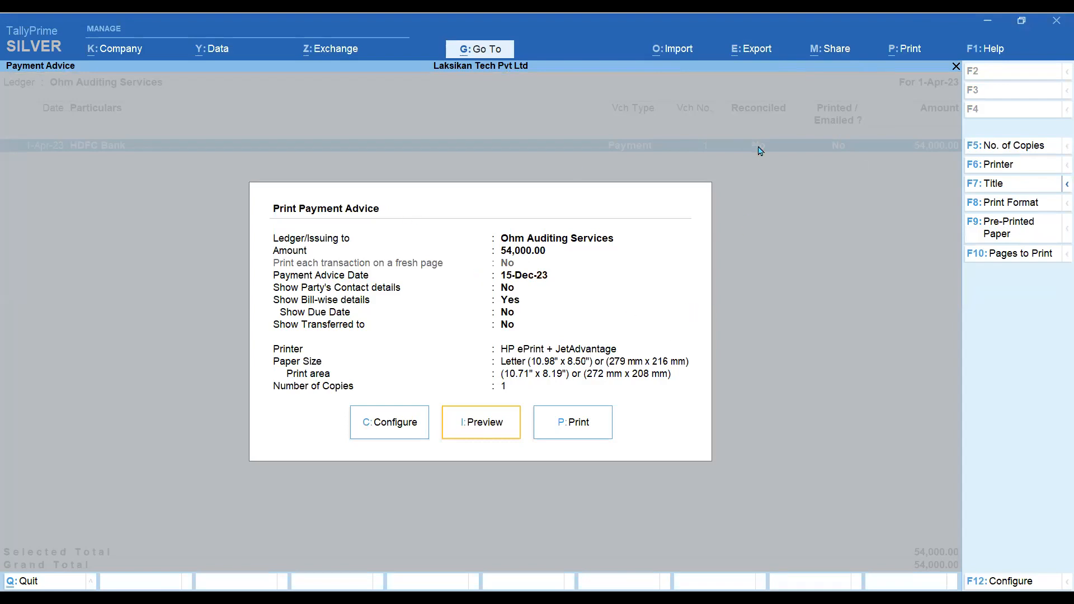
{"action": "key", "text": "Escape"}
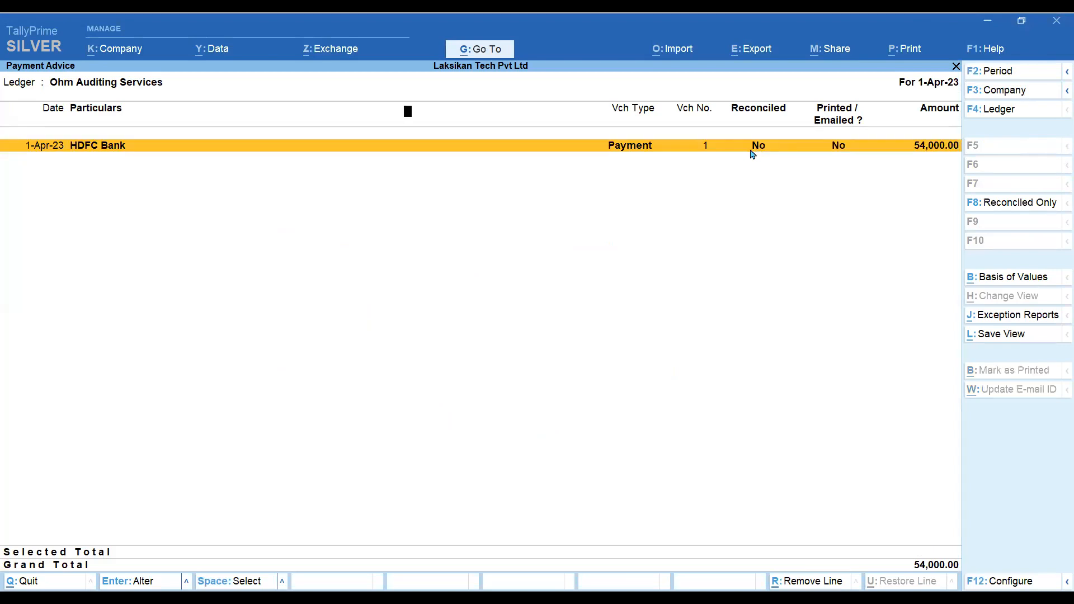
{"action": "key", "text": "Escape"}
{"action": "key", "text": "Escape"}
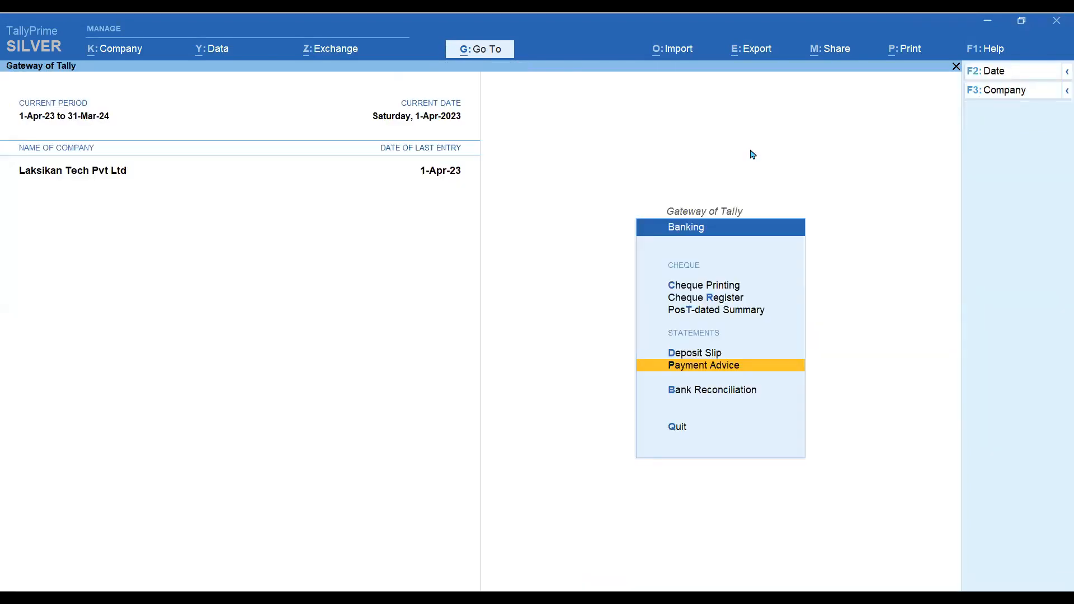
{"action": "key", "text": "Escape"}
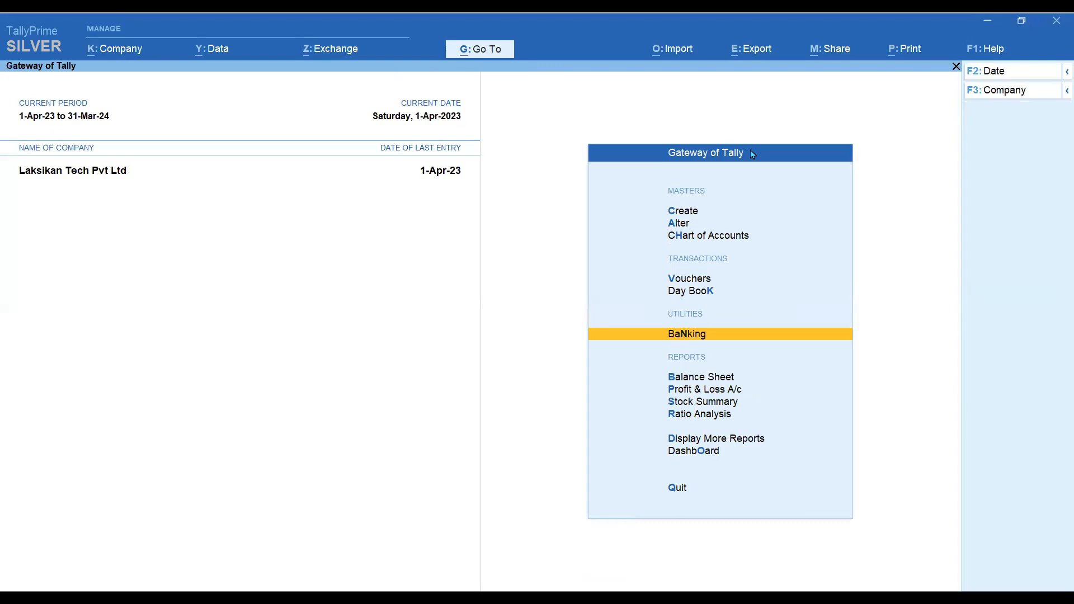
{"action": "key", "text": "alt"}
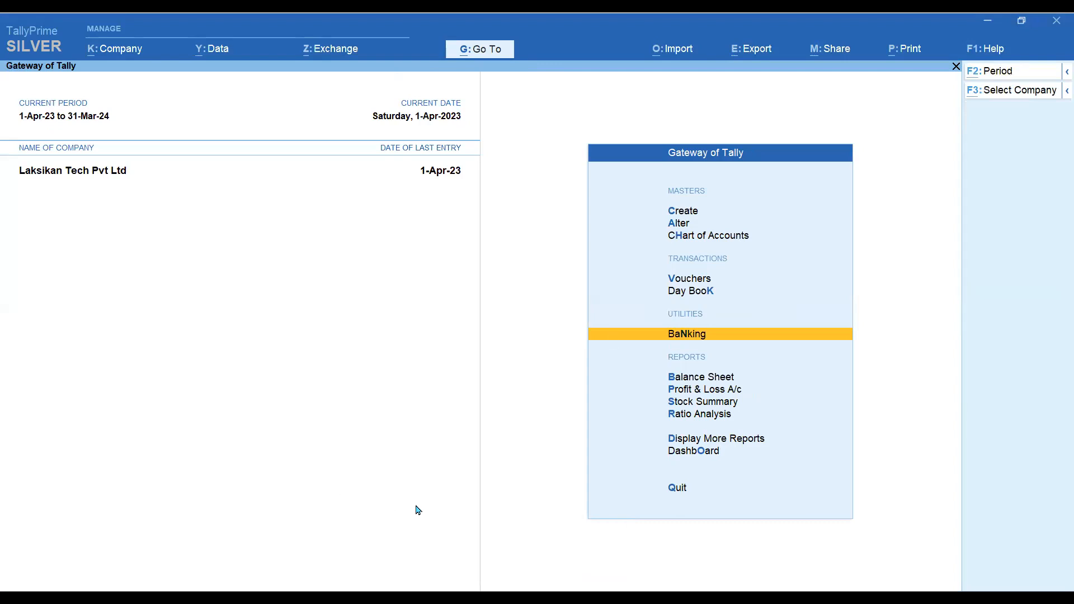